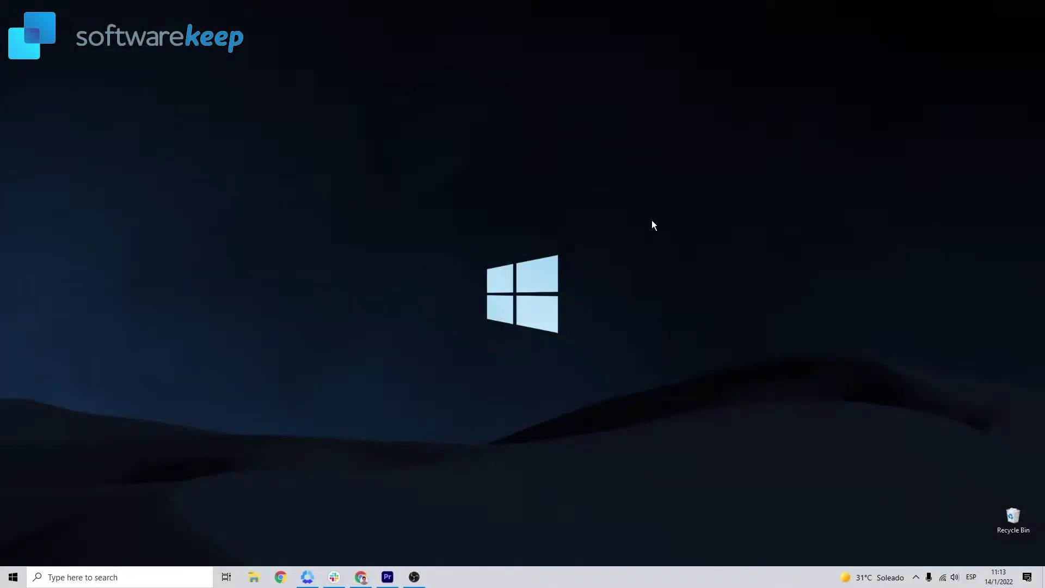
- Open Personalize from the desktop menu, then restore the Settings window and move it up and right
{"action": "right_click", "coordinate": [632, 199]}
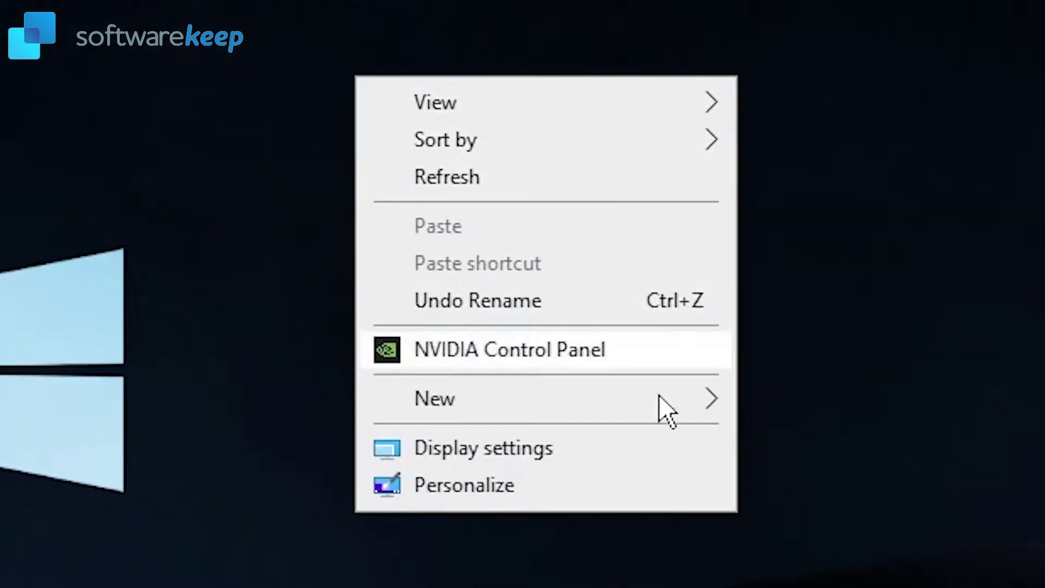
{"action": "left_click", "coordinate": [573, 498]}
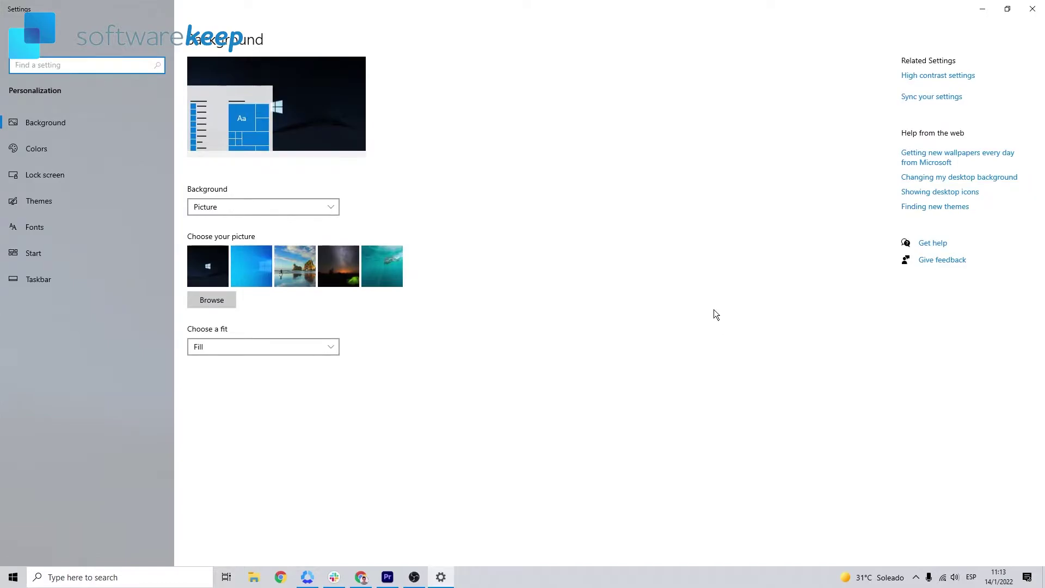
{"action": "left_click", "coordinate": [1008, 9]}
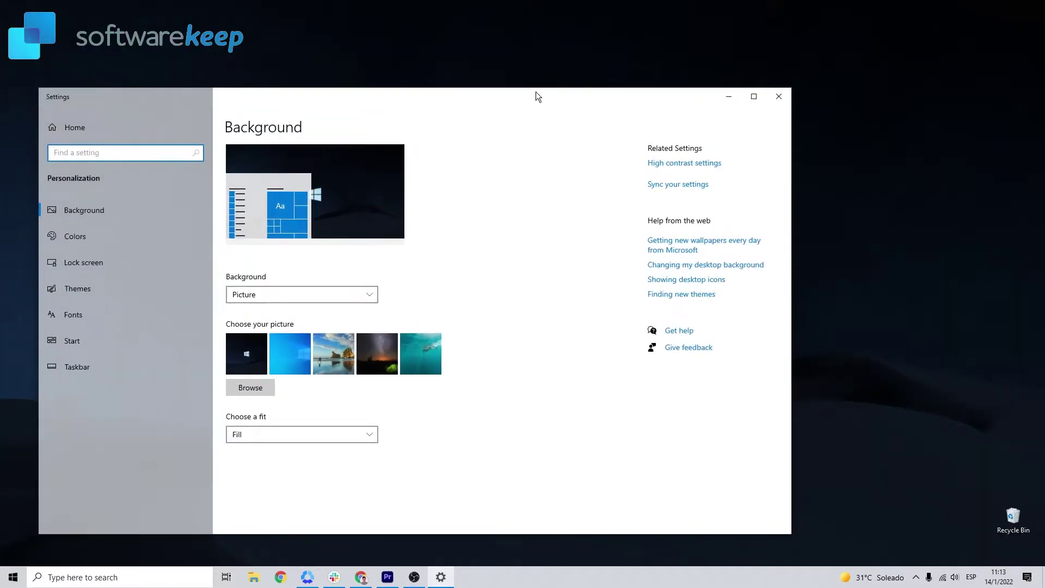
{"action": "left_click_drag", "start_coordinate": [536, 92], "coordinate": [659, 75]}
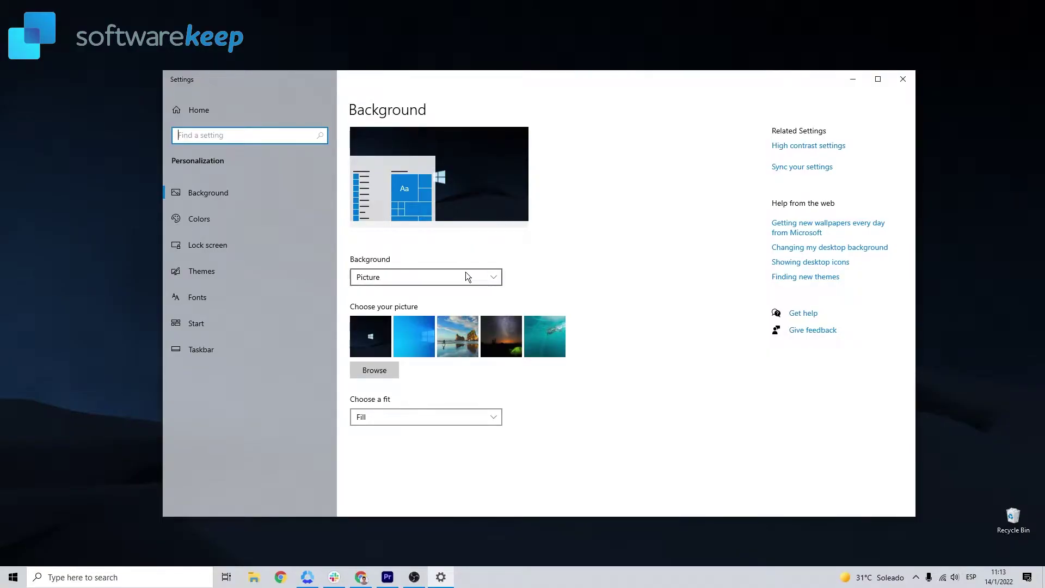
- Keep Picture as background, try the blue Windows and beach wallpapers, then browse Pictures and cancel
{"action": "left_click", "coordinate": [424, 278]}
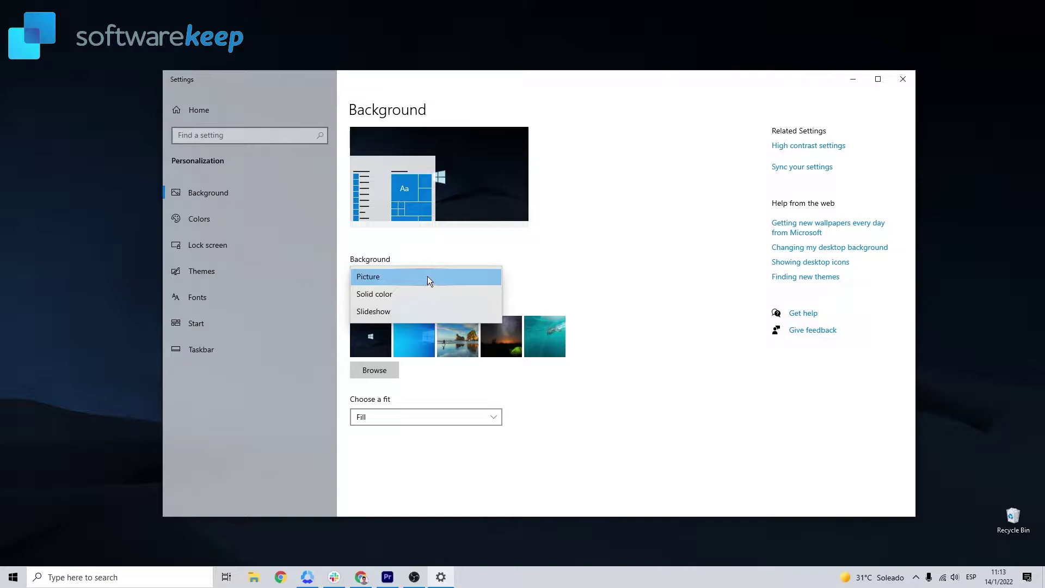
{"action": "left_click", "coordinate": [427, 276]}
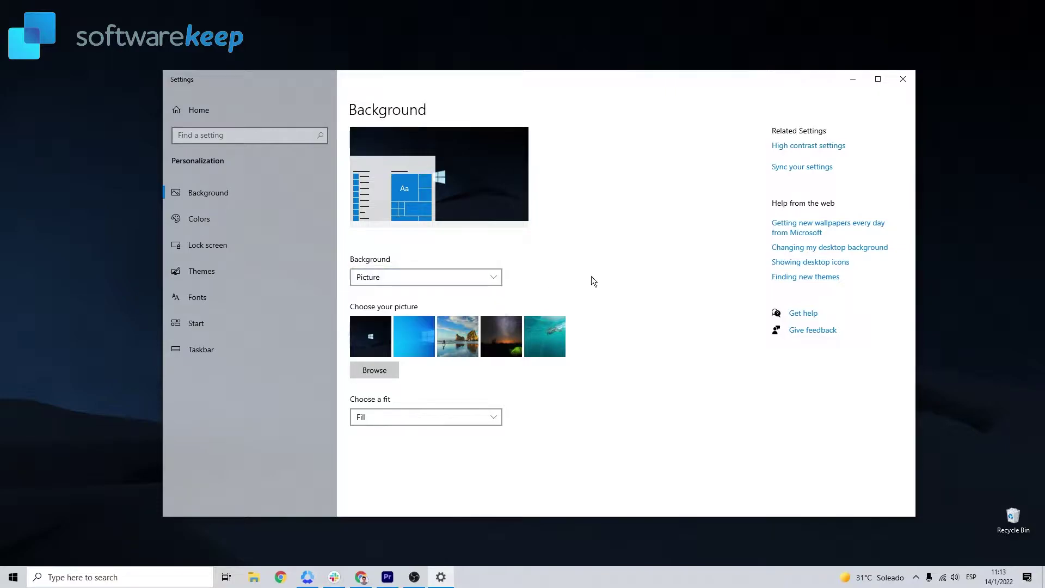
{"action": "left_click", "coordinate": [418, 337]}
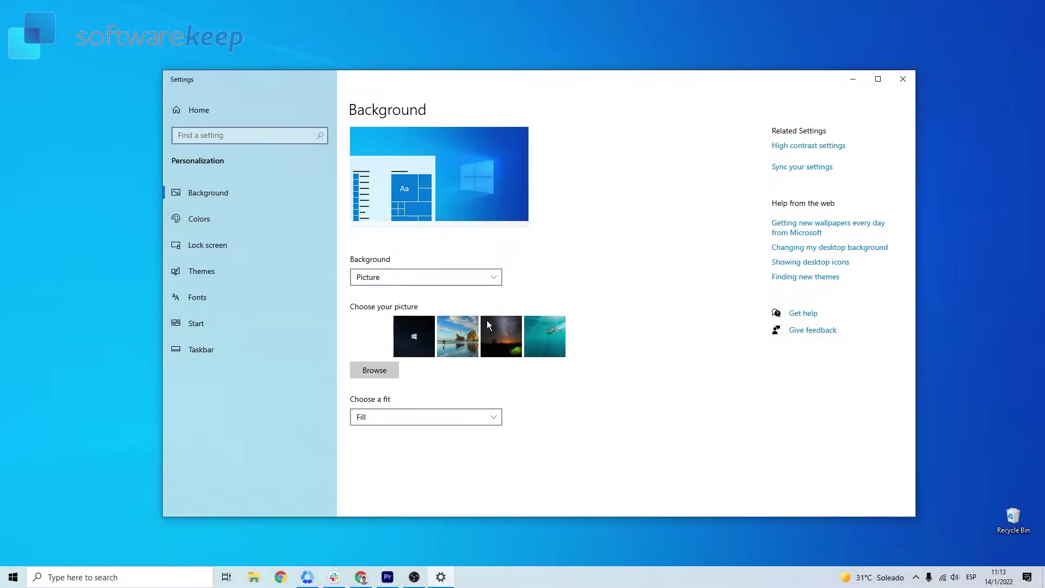
{"action": "left_click", "coordinate": [459, 336]}
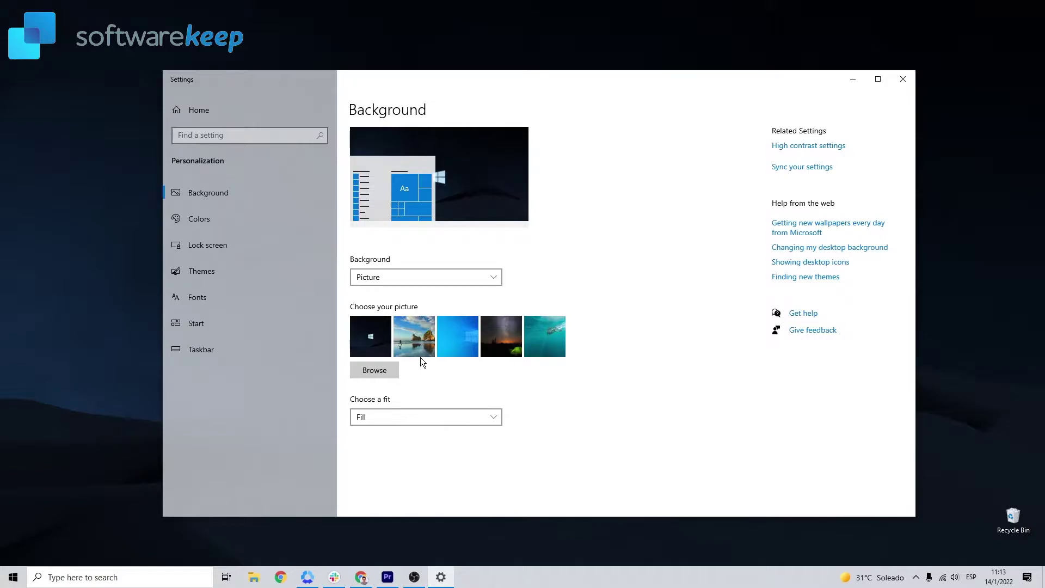
{"action": "left_click", "coordinate": [379, 370]}
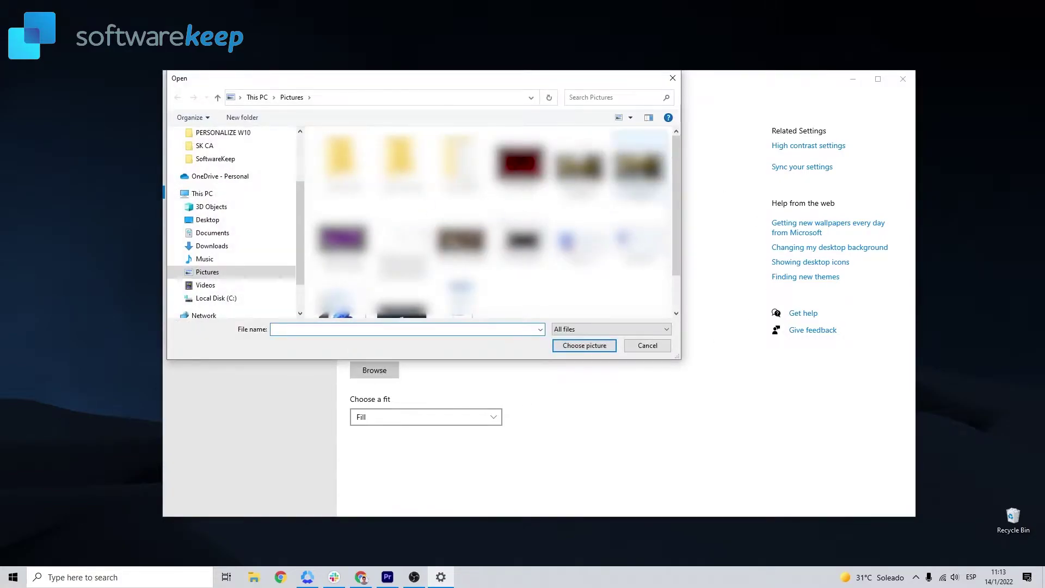
{"action": "left_click", "coordinate": [653, 346]}
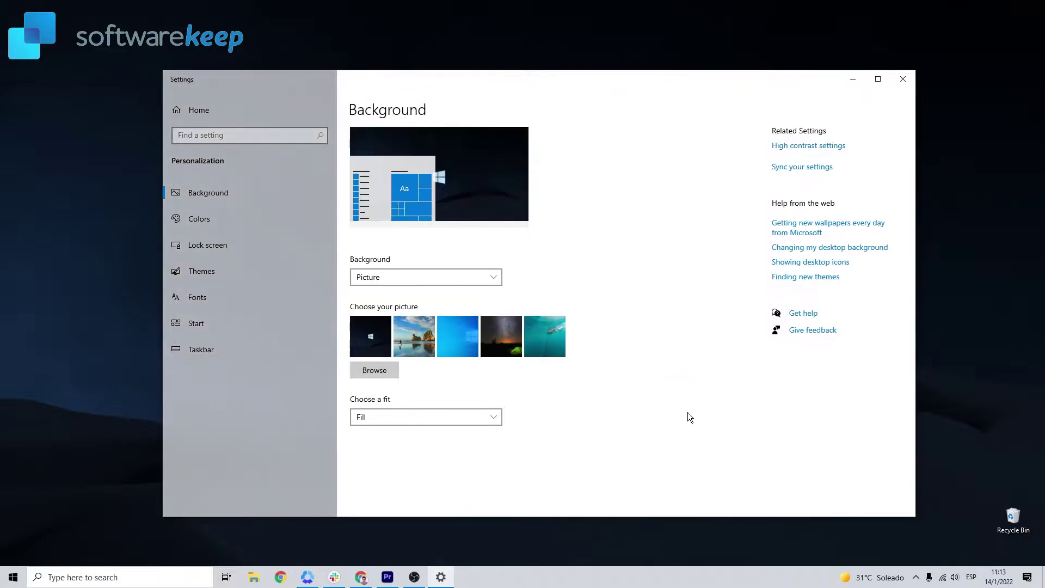
- Switch the background to a violet red solid colour
{"action": "left_click", "coordinate": [472, 275]}
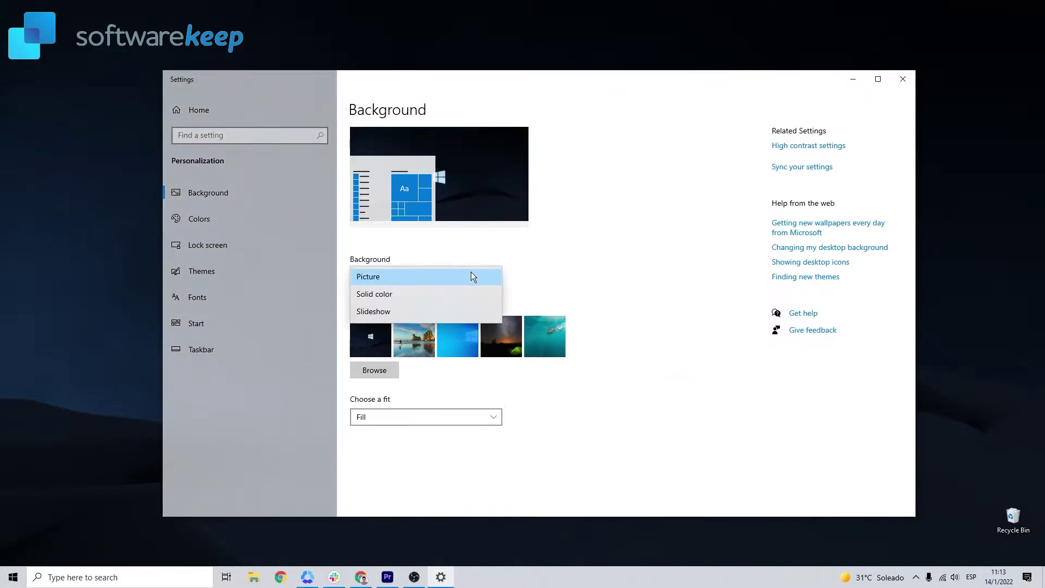
{"action": "left_click", "coordinate": [441, 293]}
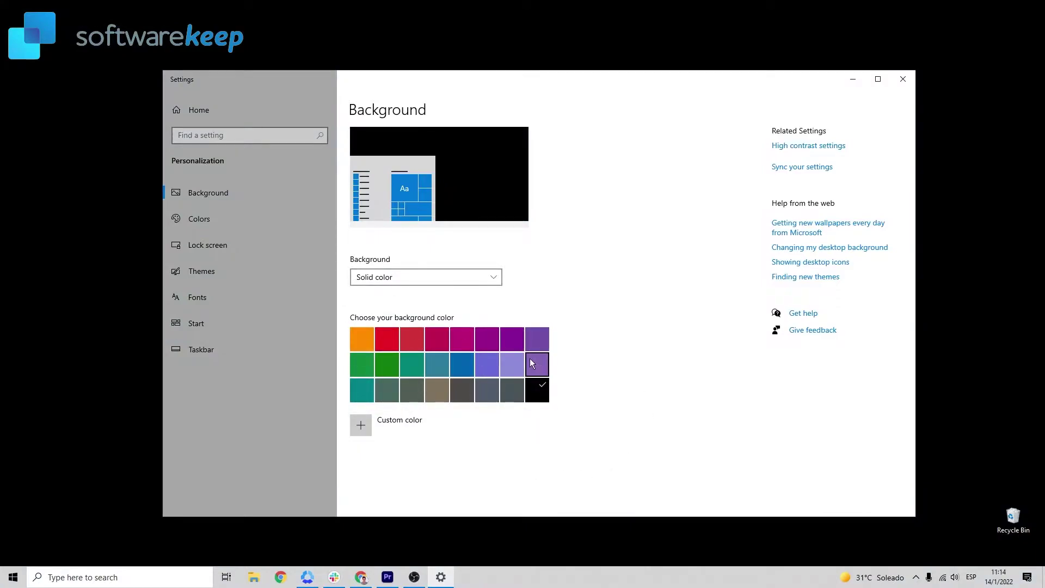
{"action": "left_click", "coordinate": [517, 345]}
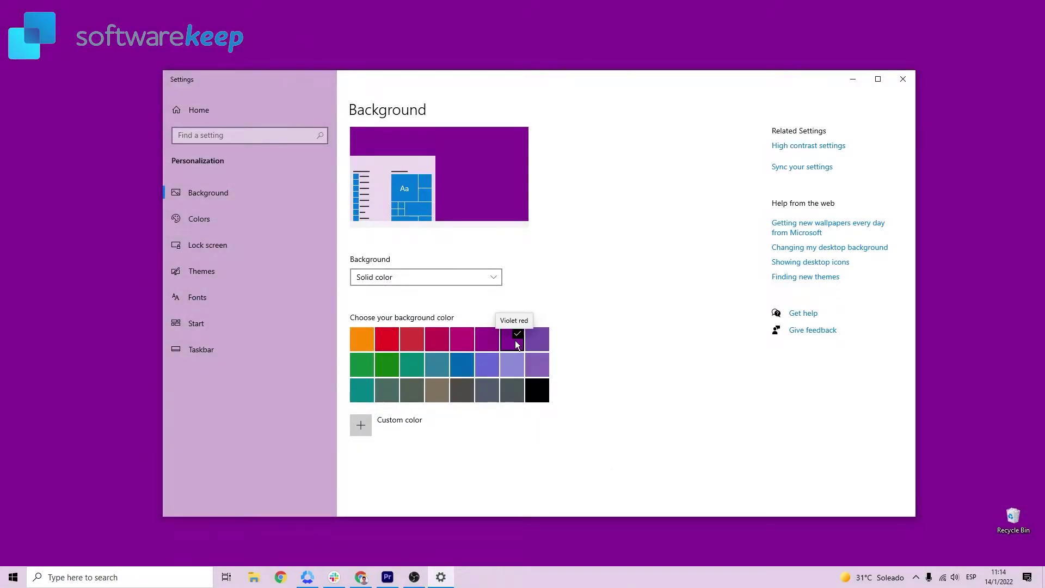
- Switch to a Slideshow background, review the change interval, and keep Fill as the fit
{"action": "left_click", "coordinate": [454, 275]}
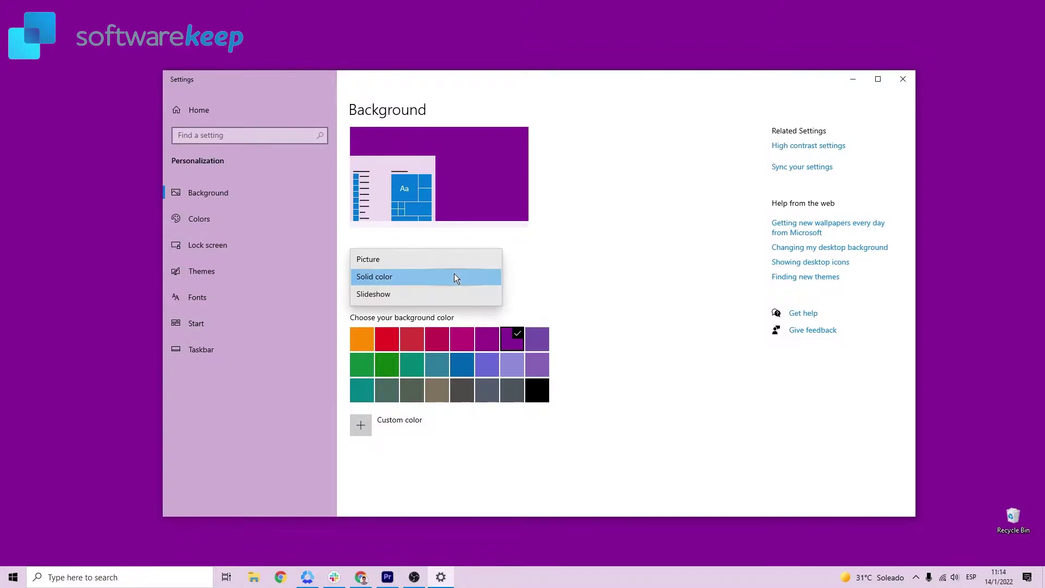
{"action": "left_click", "coordinate": [423, 296]}
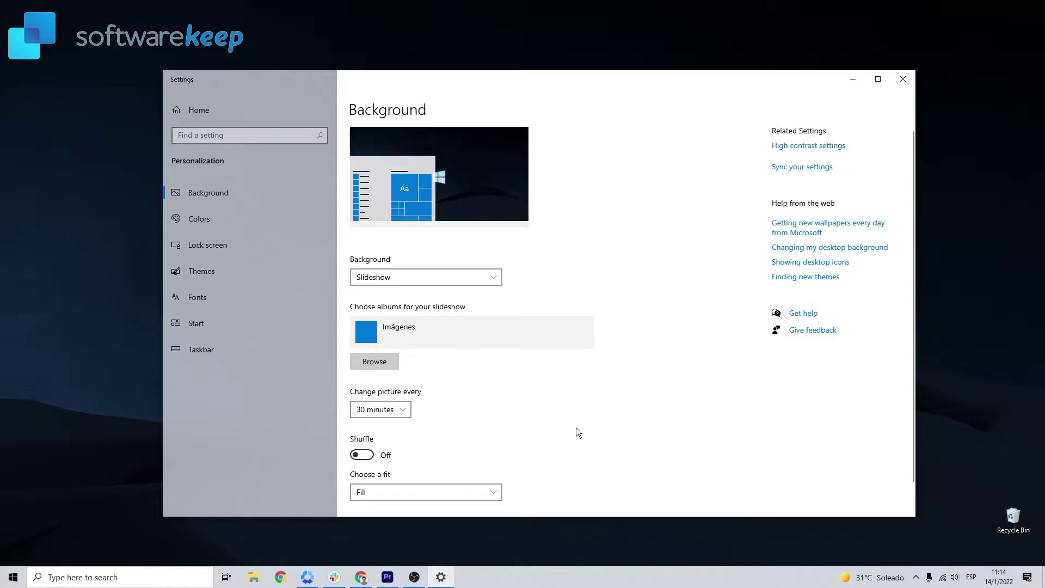
{"action": "left_click", "coordinate": [407, 410]}
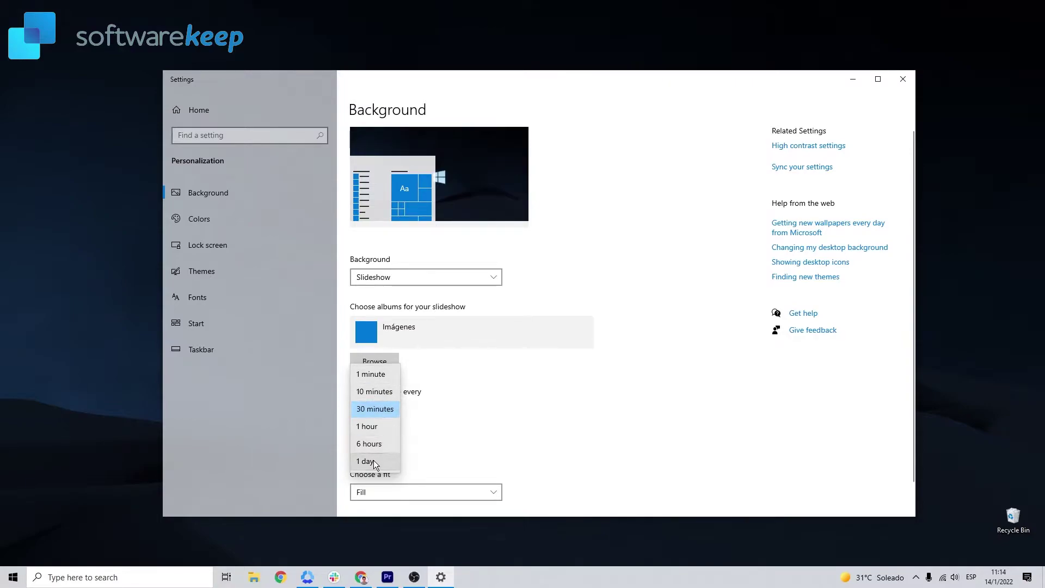
{"action": "scroll", "coordinate": [514, 404], "scroll_direction": "down", "scroll_amount": 1}
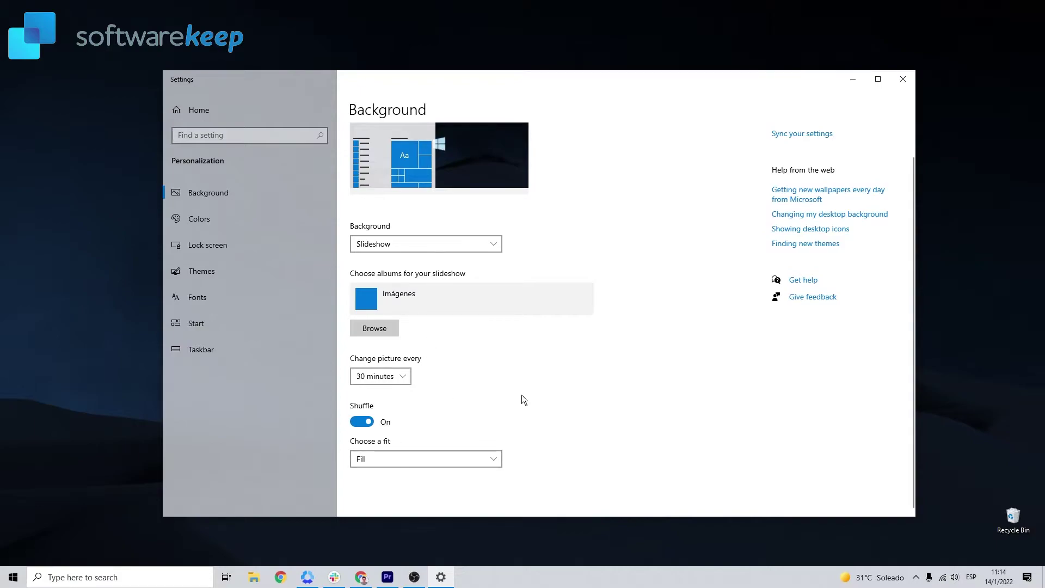
{"action": "left_click", "coordinate": [429, 461]}
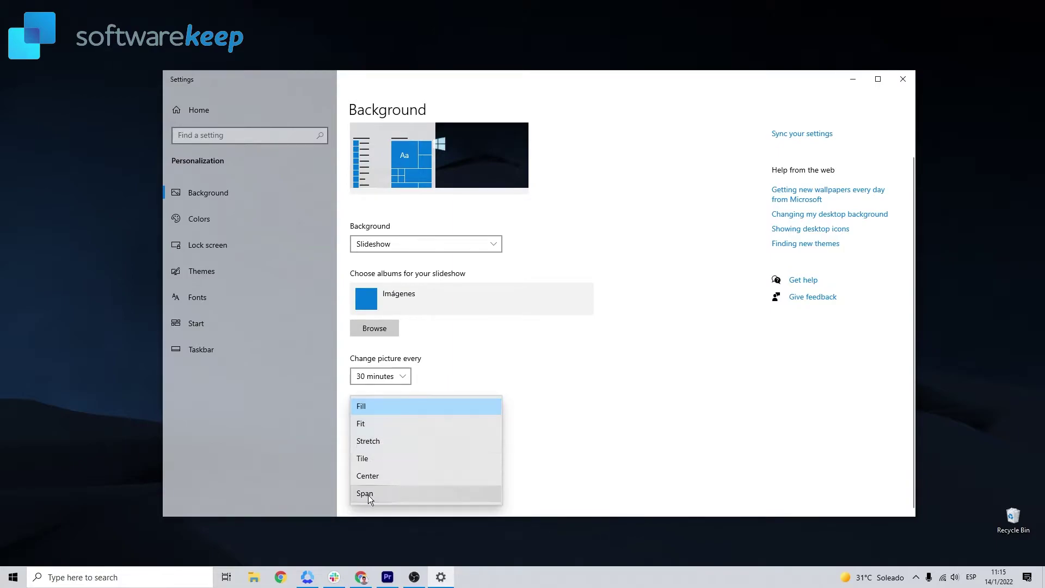
{"action": "left_click", "coordinate": [414, 405]}
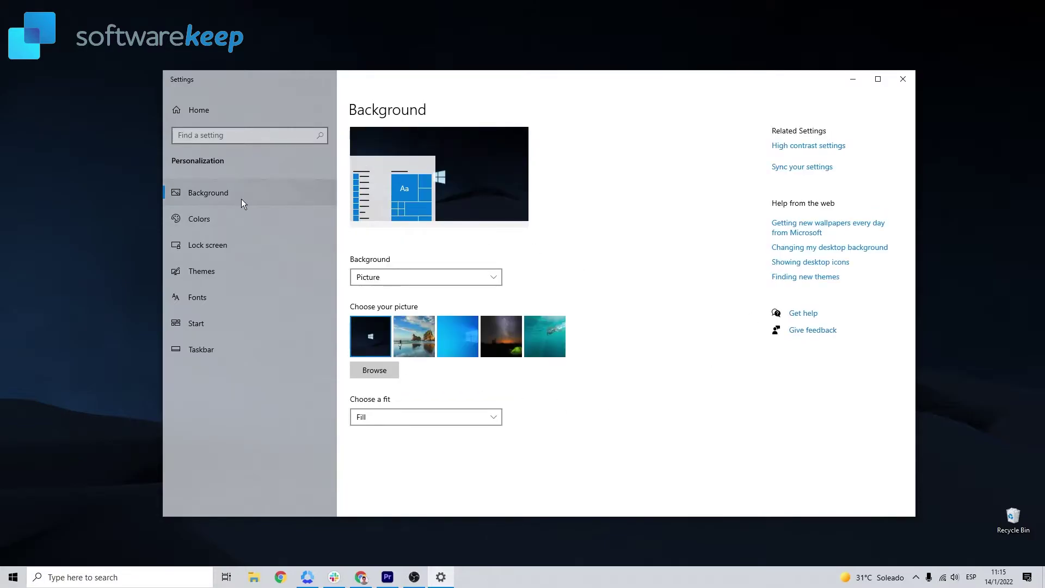
- On the Colors page, try the Dark and Custom colour modes before settling on Light
{"action": "left_click", "coordinate": [232, 222]}
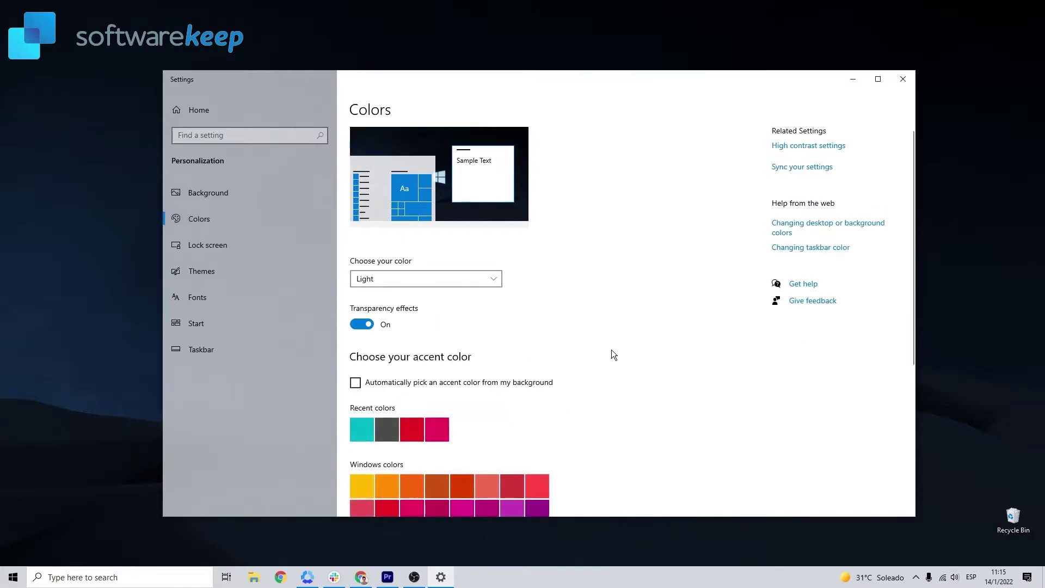
{"action": "scroll", "coordinate": [614, 351], "scroll_direction": "down", "scroll_amount": 3}
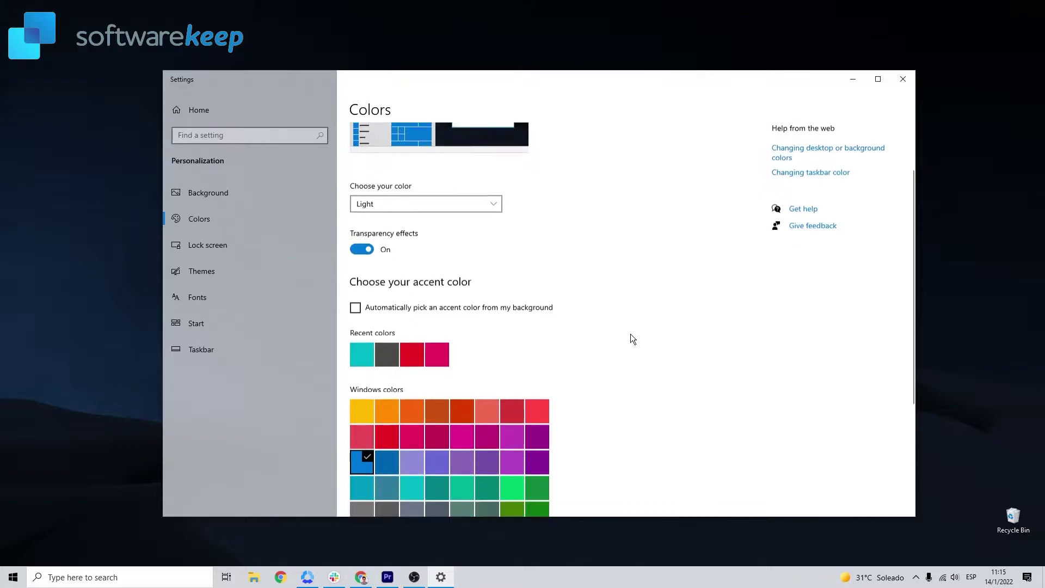
{"action": "scroll", "coordinate": [630, 338], "scroll_direction": "up", "scroll_amount": 3}
{"action": "left_click", "coordinate": [388, 278]}
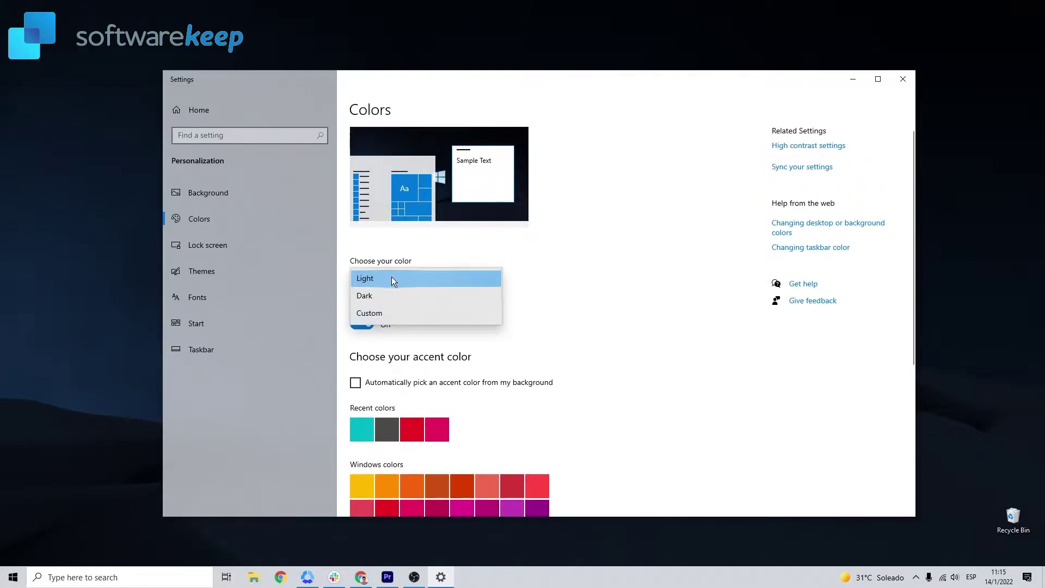
{"action": "left_click", "coordinate": [389, 295]}
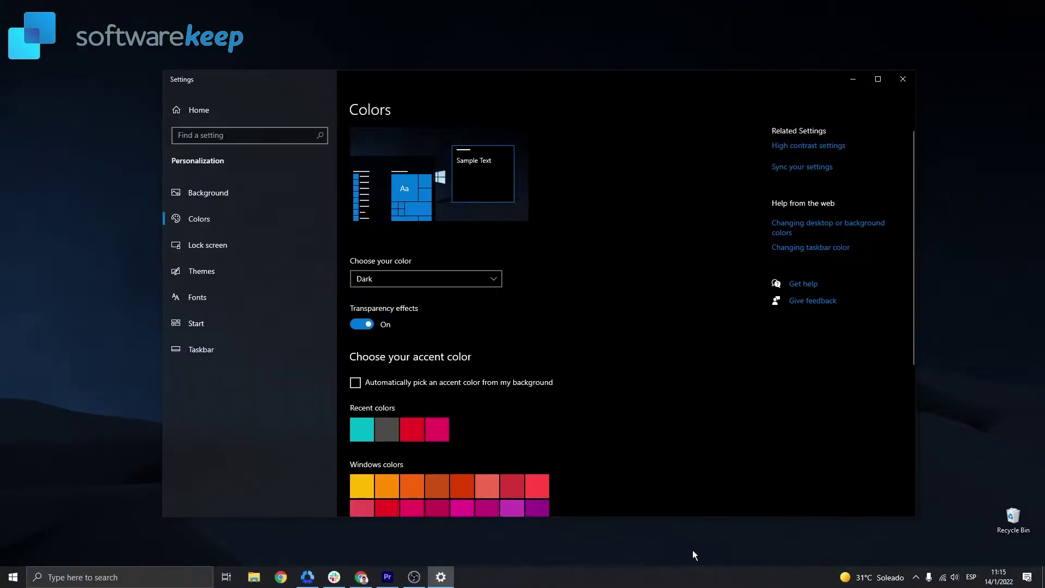
{"action": "left_click", "coordinate": [459, 279]}
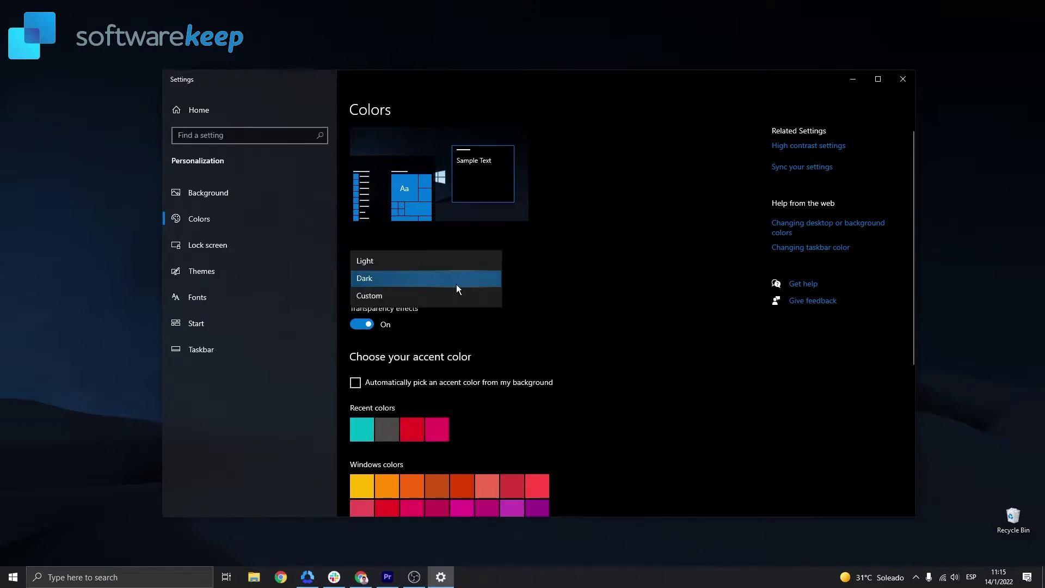
{"action": "left_click", "coordinate": [433, 300]}
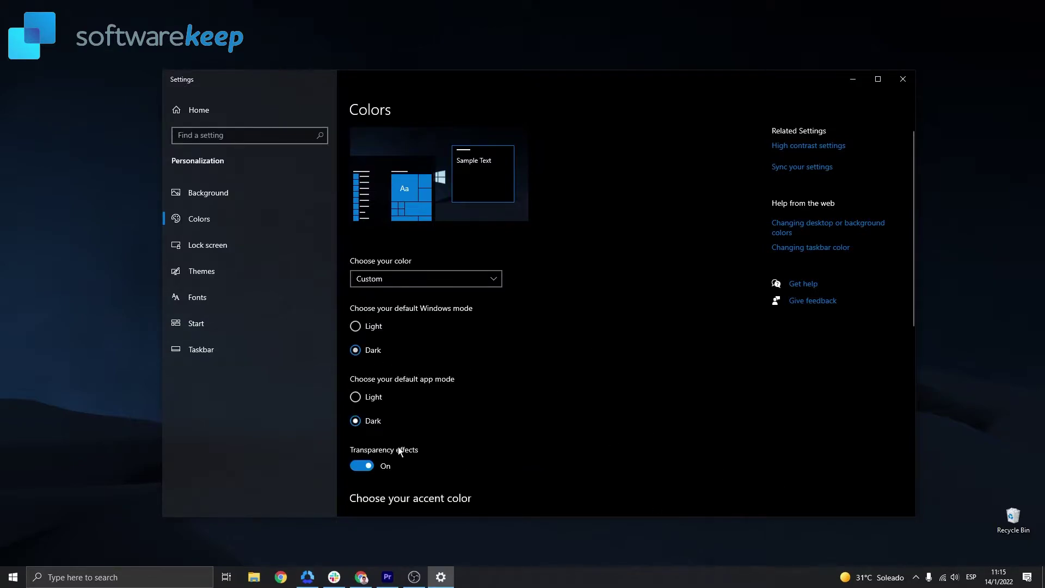
{"action": "left_click", "coordinate": [448, 282]}
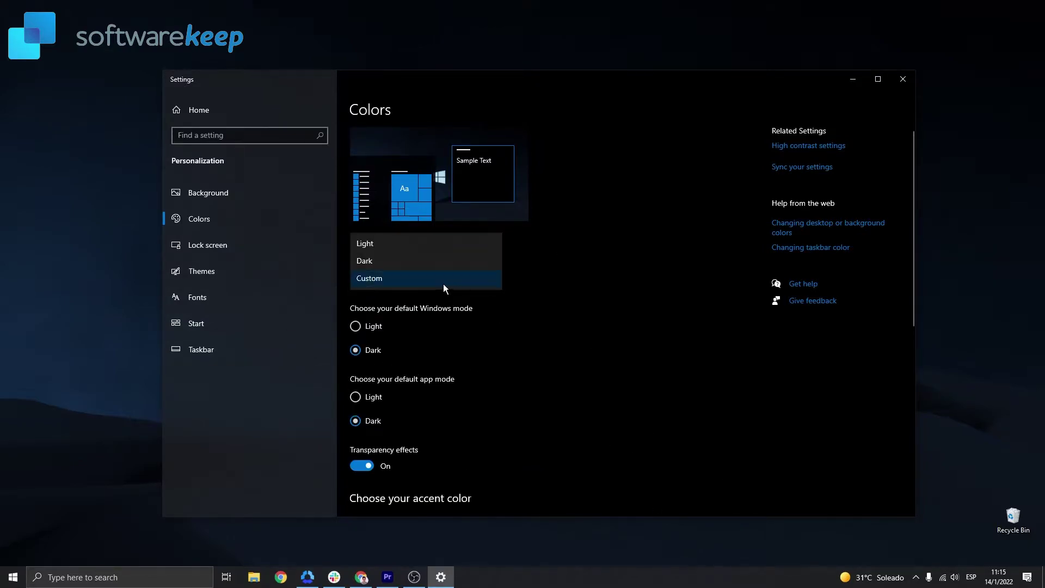
{"action": "left_click", "coordinate": [392, 243]}
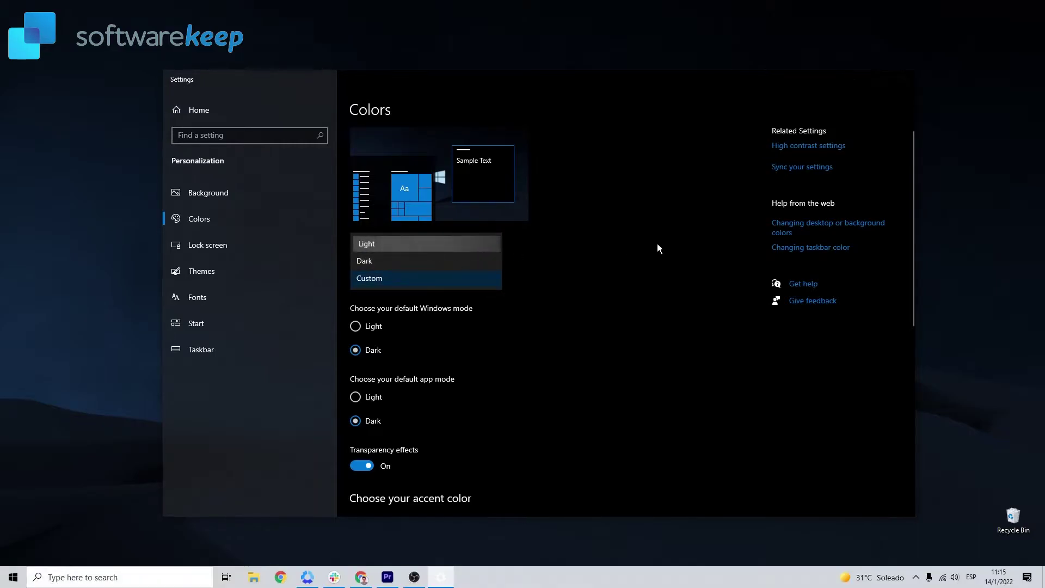
- Toggle transparency effects off and on twice, leaving them On
{"action": "scroll", "coordinate": [671, 303], "scroll_direction": "down", "scroll_amount": 3}
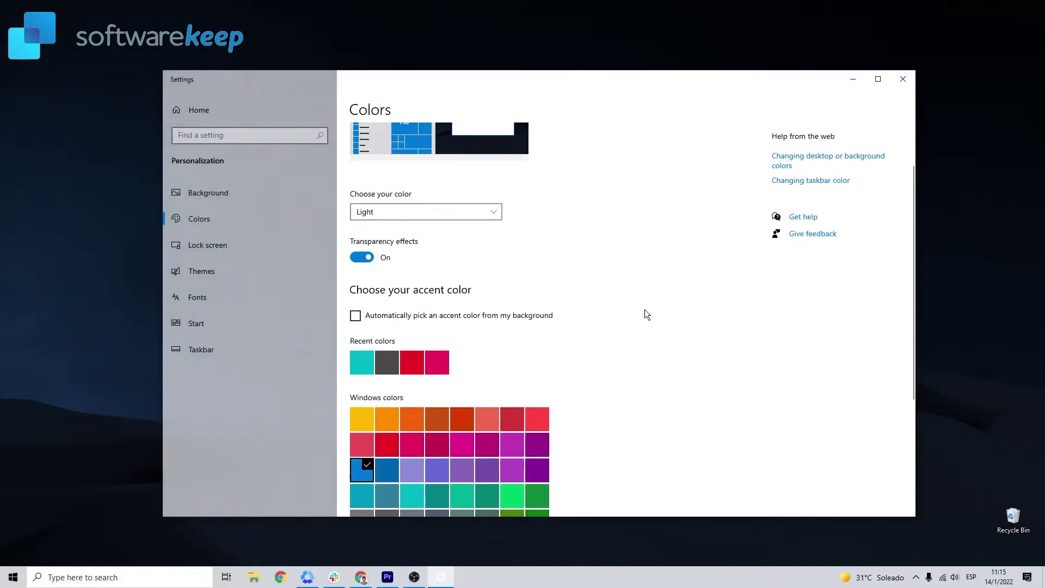
{"action": "left_click", "coordinate": [361, 256]}
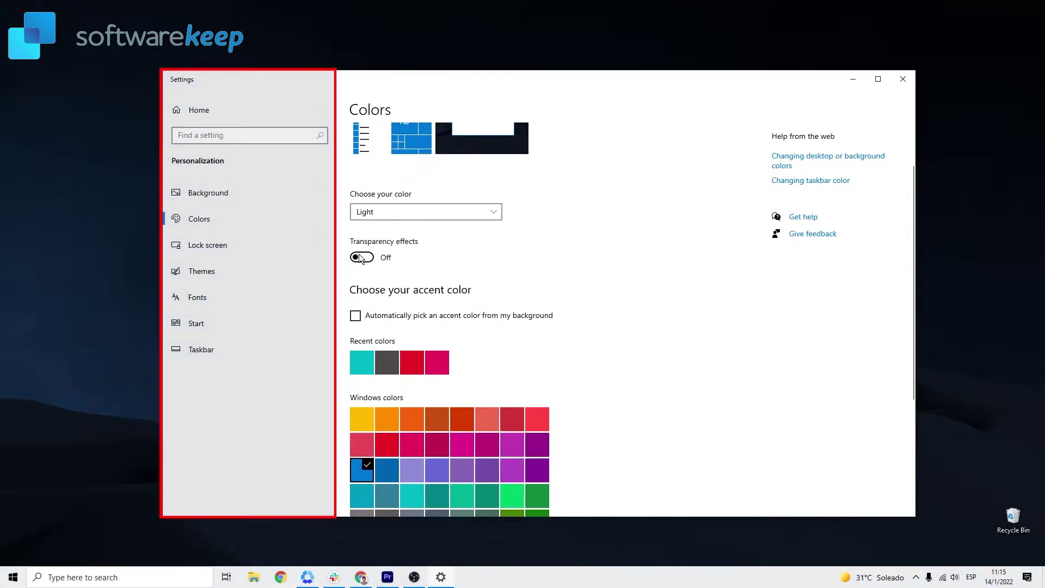
{"action": "left_click", "coordinate": [361, 257]}
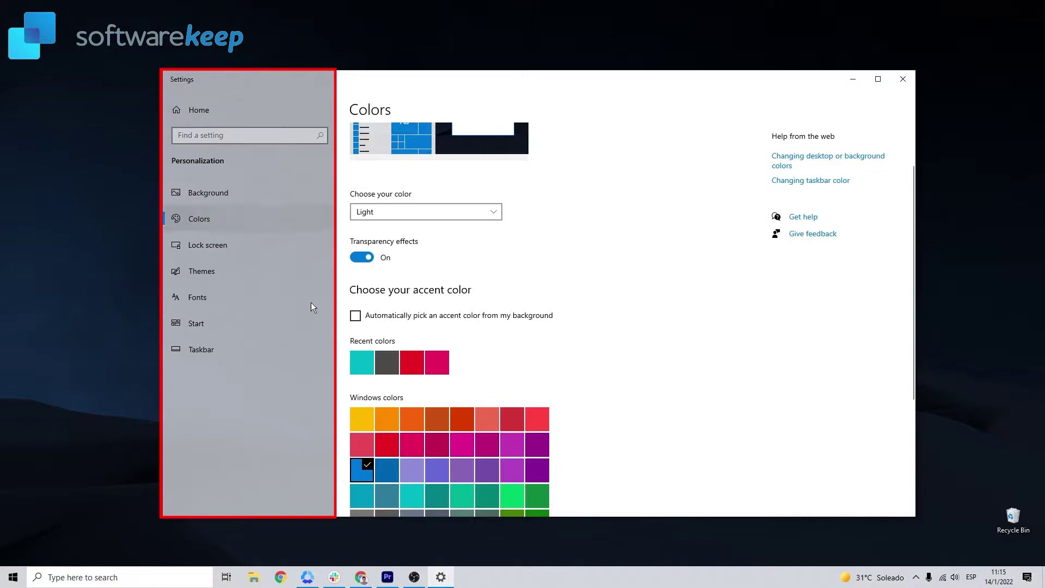
{"action": "left_click", "coordinate": [367, 258]}
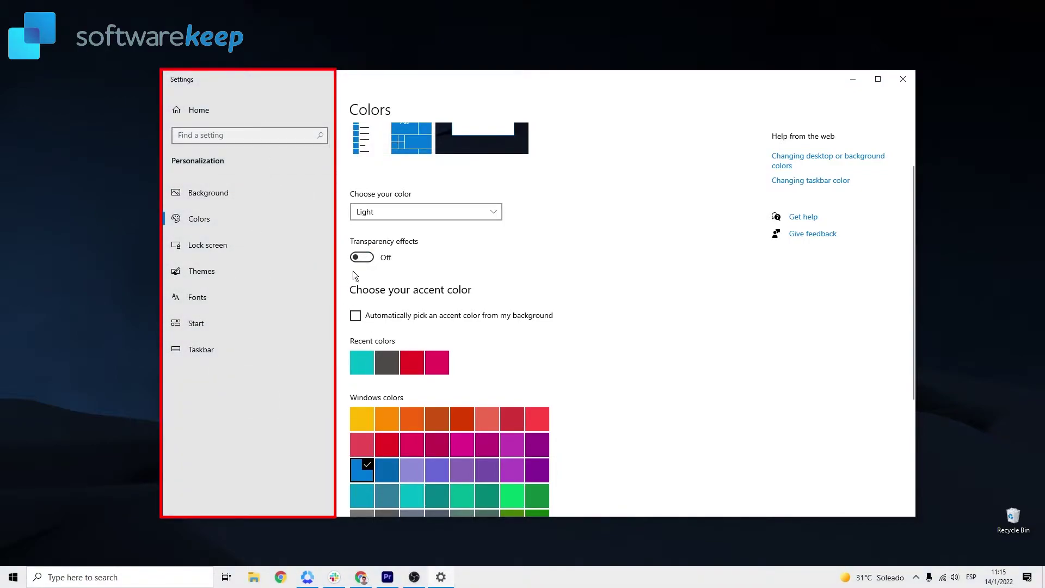
{"action": "left_click", "coordinate": [358, 259]}
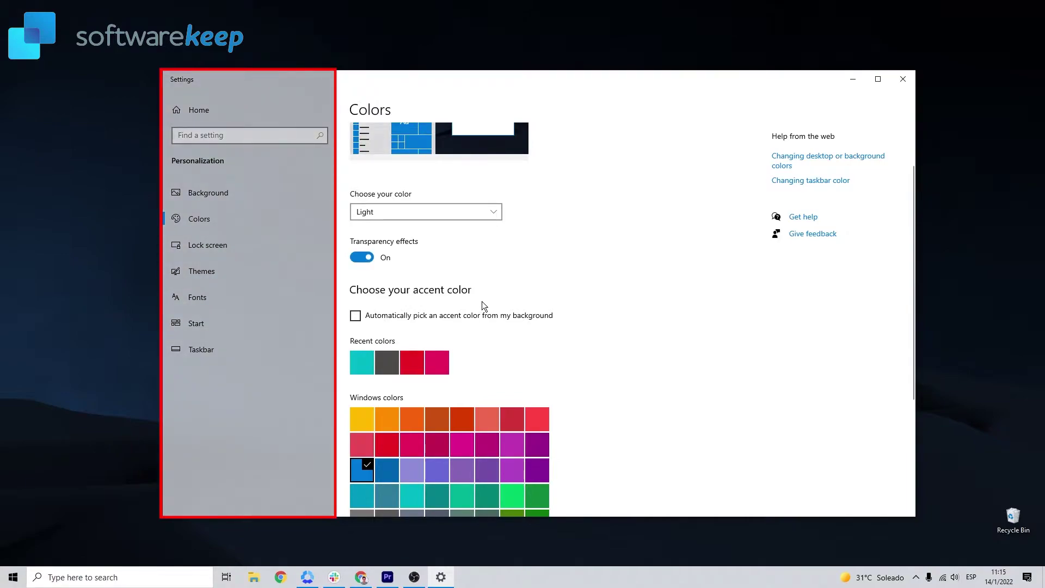
- Try red and pink accent colours, then have the accent picked automatically from the background
{"action": "scroll", "coordinate": [494, 302], "scroll_direction": "down", "scroll_amount": 1}
{"action": "scroll", "coordinate": [496, 303], "scroll_direction": "down", "scroll_amount": 2}
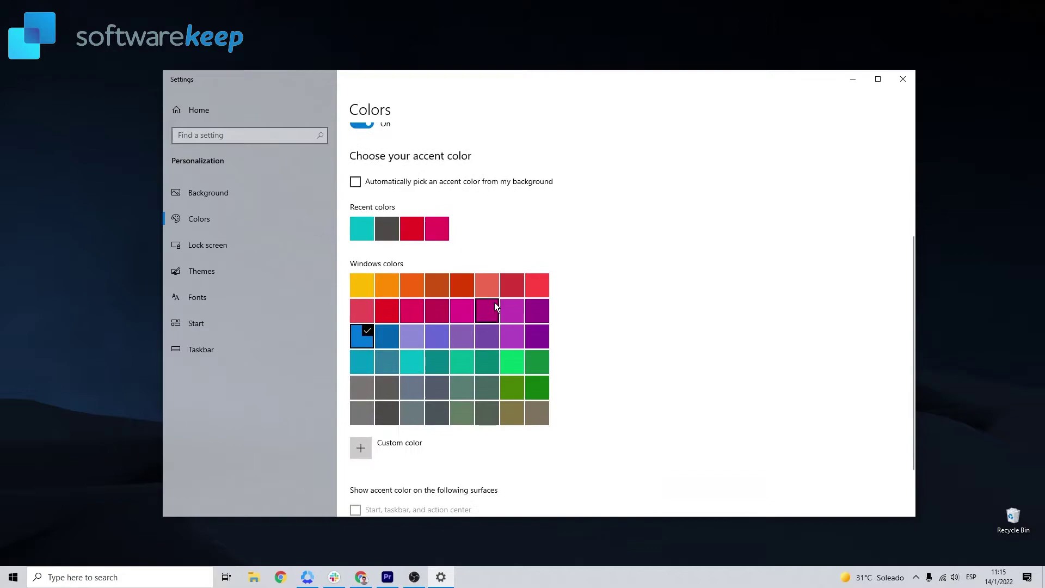
{"action": "scroll", "coordinate": [496, 303], "scroll_direction": "up", "scroll_amount": 2}
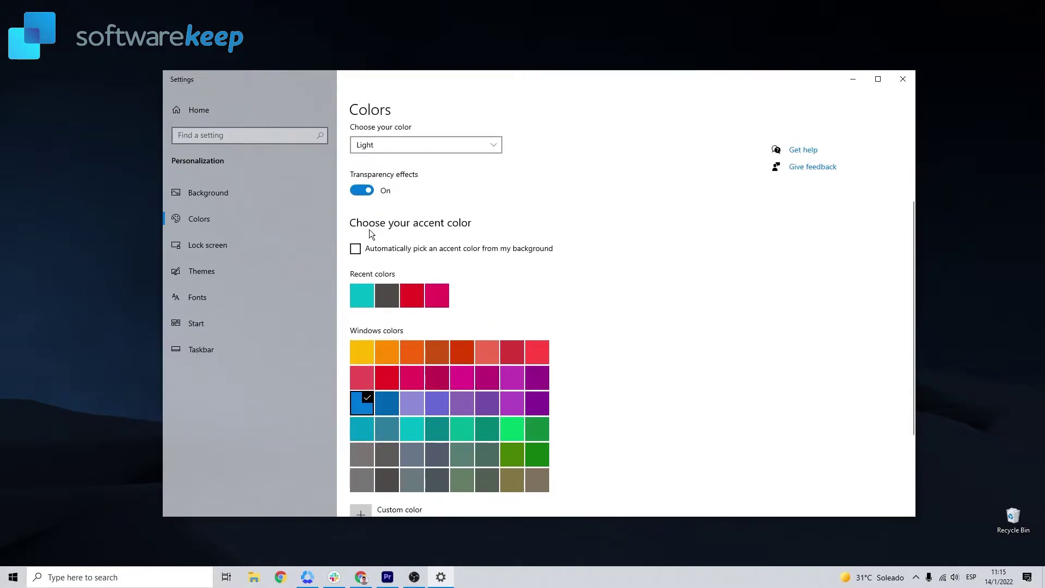
{"action": "left_click", "coordinate": [409, 298]}
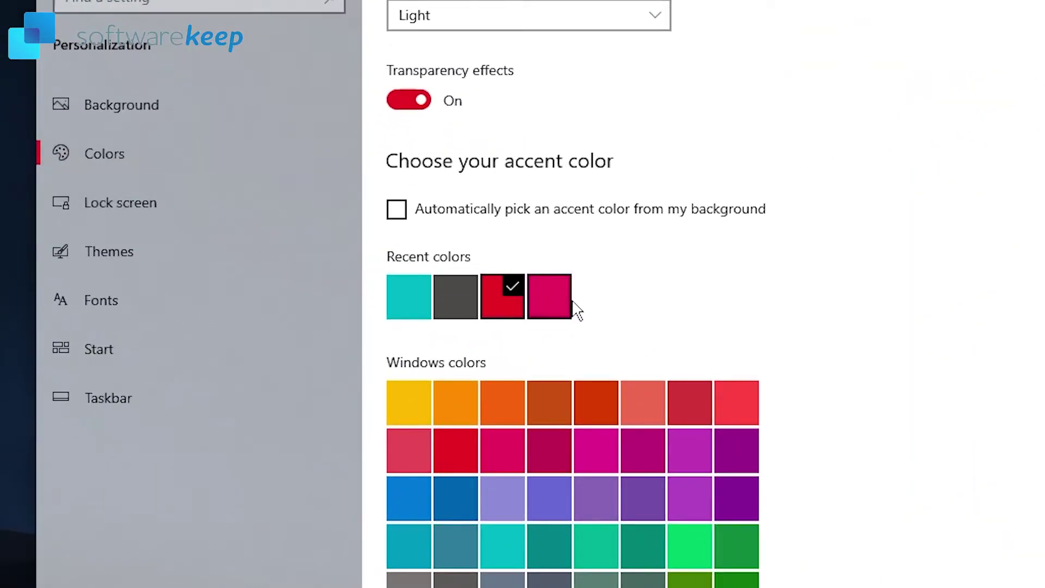
{"action": "left_click", "coordinate": [544, 294]}
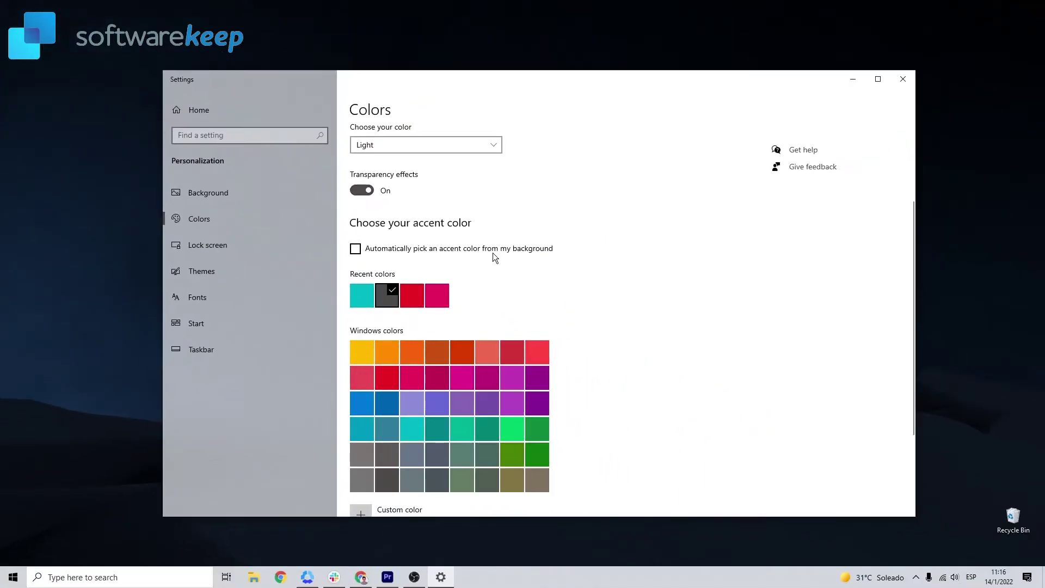
{"action": "left_click", "coordinate": [355, 249]}
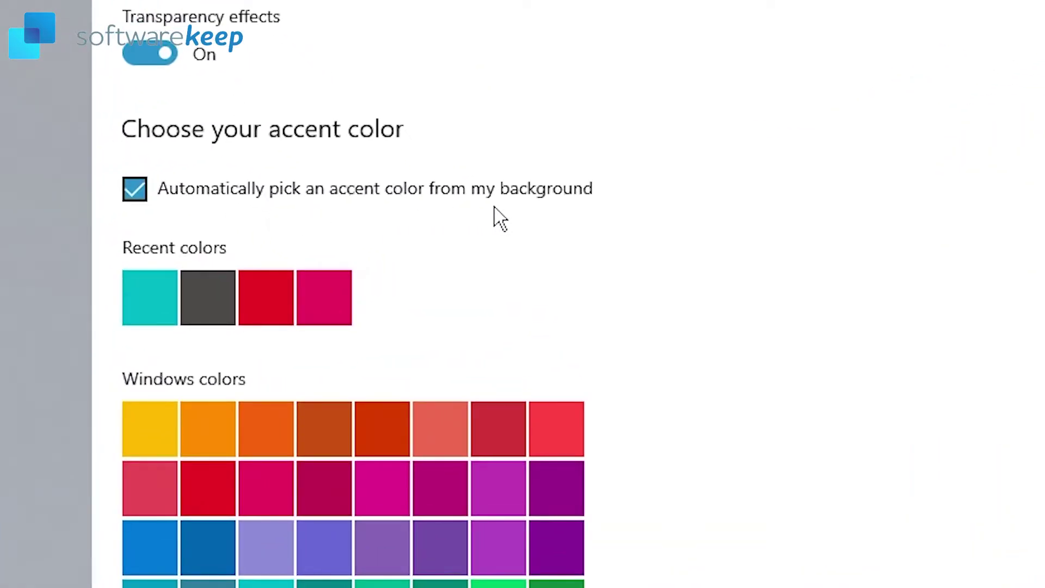
- Toggle the accent colour on title bars and window borders on, then back off
{"action": "scroll", "coordinate": [531, 205], "scroll_direction": "down", "scroll_amount": 3}
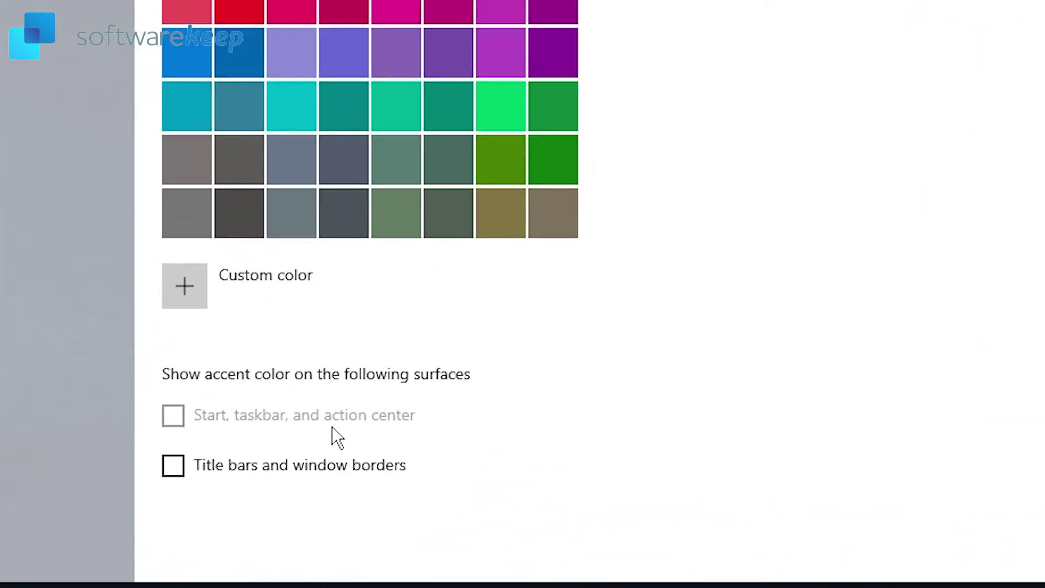
{"action": "left_click", "coordinate": [173, 467]}
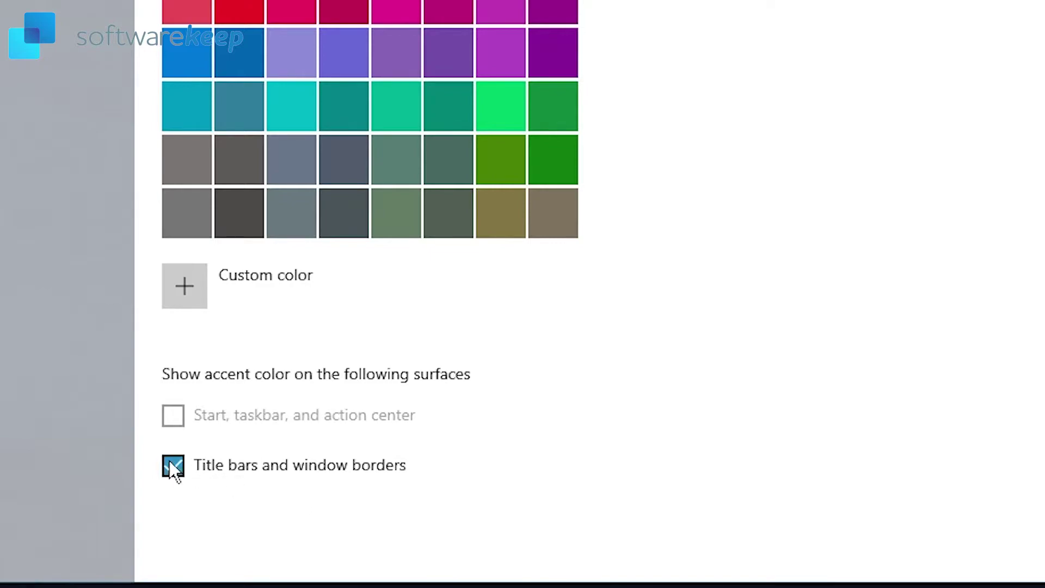
{"action": "left_click", "coordinate": [174, 467]}
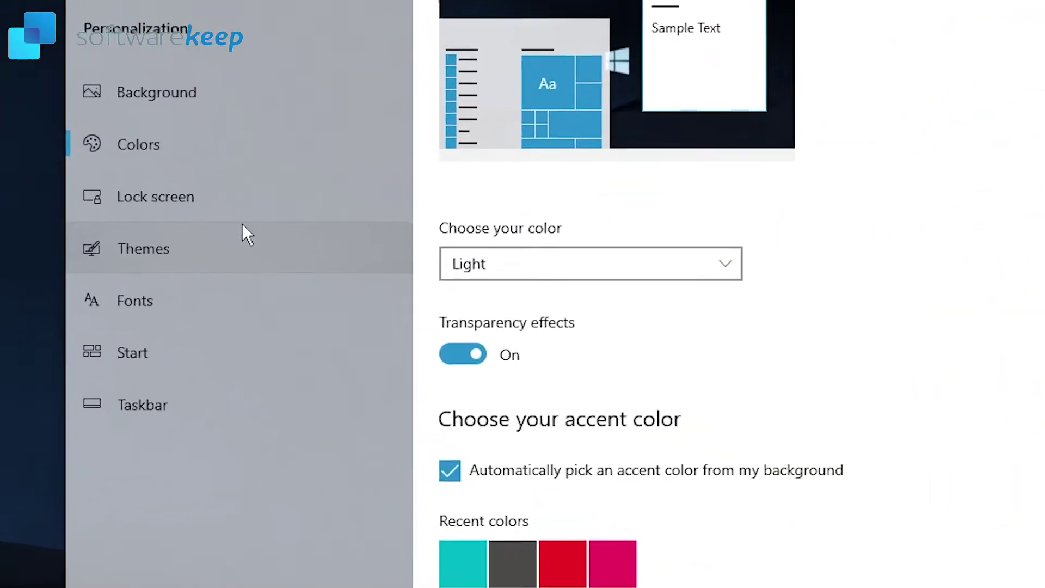
- On the Lock screen page, review background choices while keeping Windows spotlight
{"action": "left_click", "coordinate": [243, 194]}
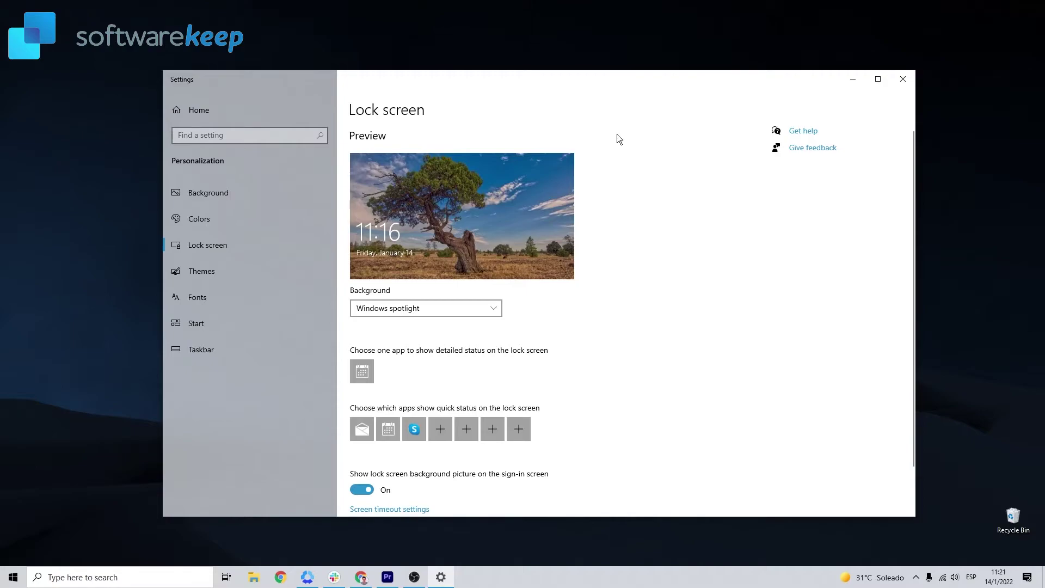
{"action": "scroll", "coordinate": [626, 185], "scroll_direction": "down", "scroll_amount": 2}
{"action": "scroll", "coordinate": [549, 245], "scroll_direction": "up", "scroll_amount": 2}
{"action": "left_click", "coordinate": [413, 308]}
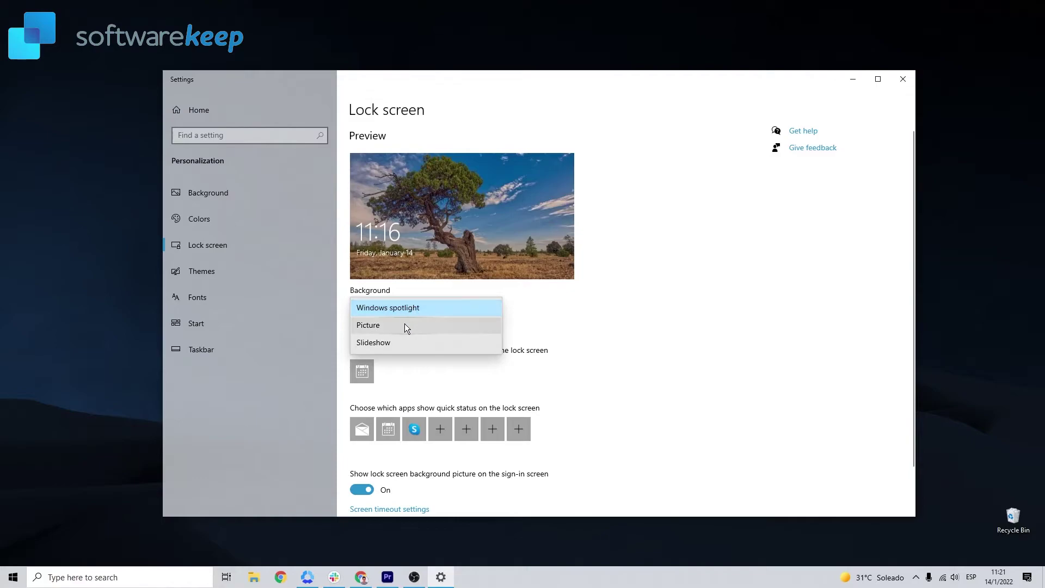
{"action": "left_click", "coordinate": [626, 321]}
- Toggle the lock screen picture on sign-in off and back on, then go to Themes
{"action": "scroll", "coordinate": [592, 331], "scroll_direction": "down", "scroll_amount": 1}
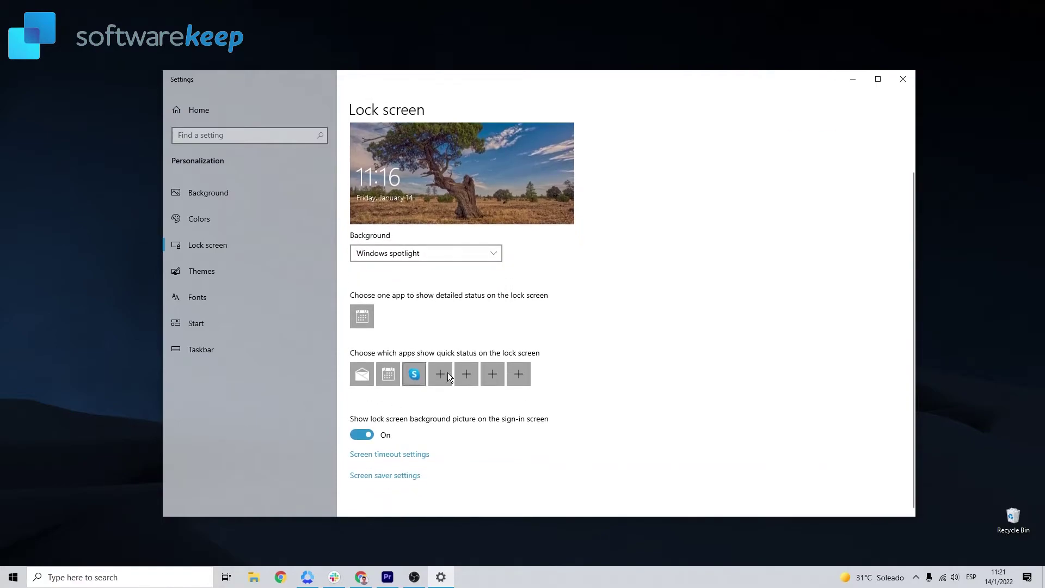
{"action": "scroll", "coordinate": [775, 335], "scroll_direction": "up", "scroll_amount": 1}
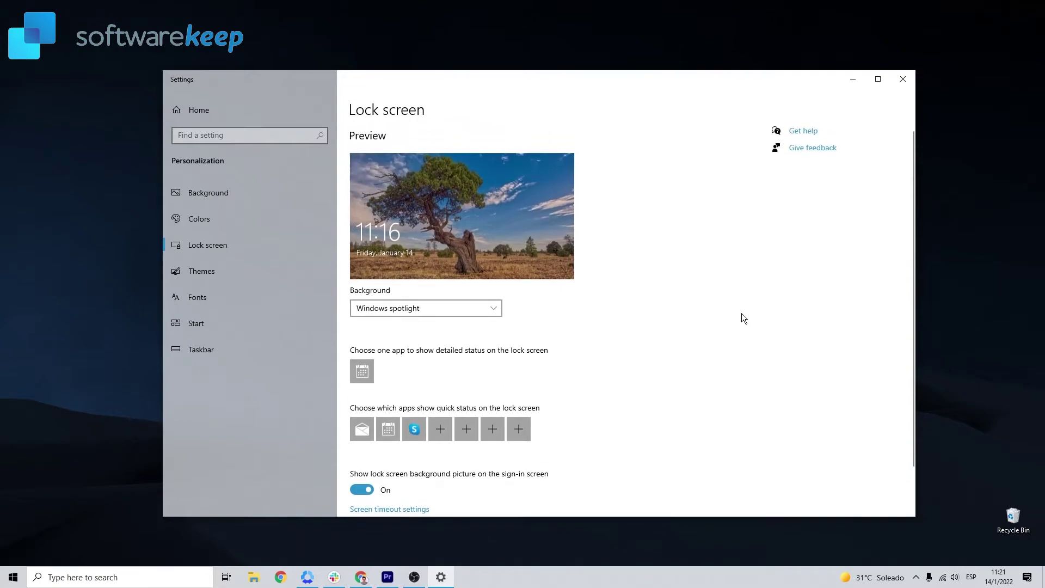
{"action": "scroll", "coordinate": [374, 290], "scroll_direction": "down", "scroll_amount": 1}
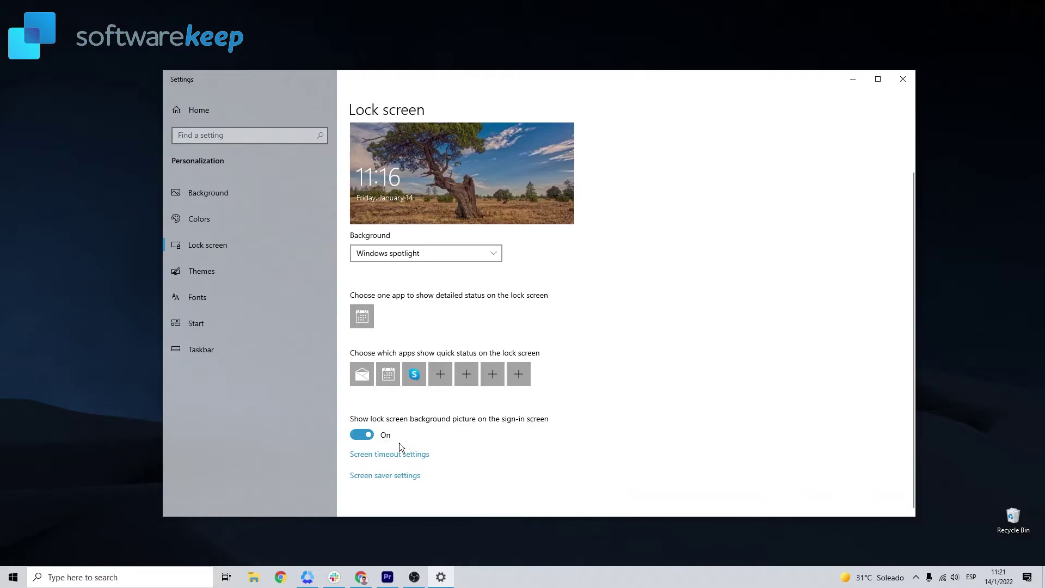
{"action": "left_click", "coordinate": [366, 438]}
{"action": "left_click", "coordinate": [368, 439]}
{"action": "left_click", "coordinate": [247, 268]}
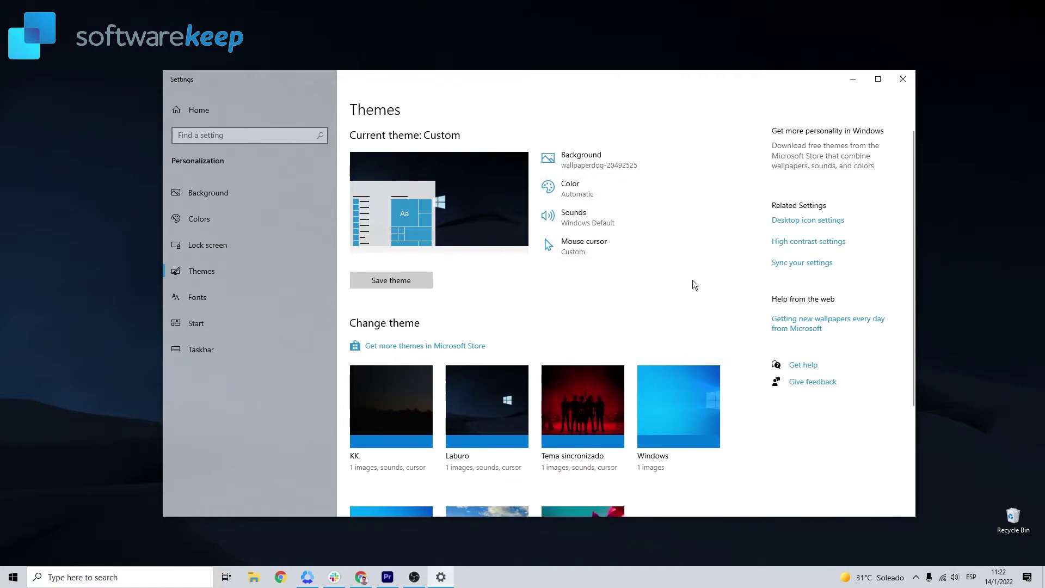
- Scroll through the Themes page, then go to the Fonts page
{"action": "scroll", "coordinate": [690, 281], "scroll_direction": "down", "scroll_amount": 2}
{"action": "scroll", "coordinate": [675, 215], "scroll_direction": "down", "scroll_amount": 3}
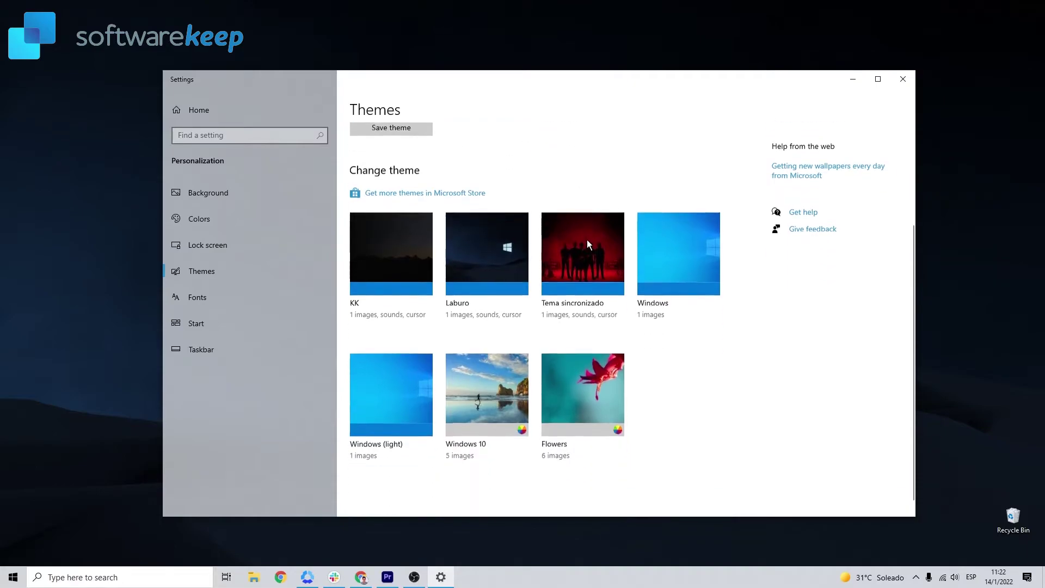
{"action": "scroll", "coordinate": [737, 398], "scroll_direction": "up", "scroll_amount": 4}
{"action": "scroll", "coordinate": [781, 272], "scroll_direction": "down", "scroll_amount": 4}
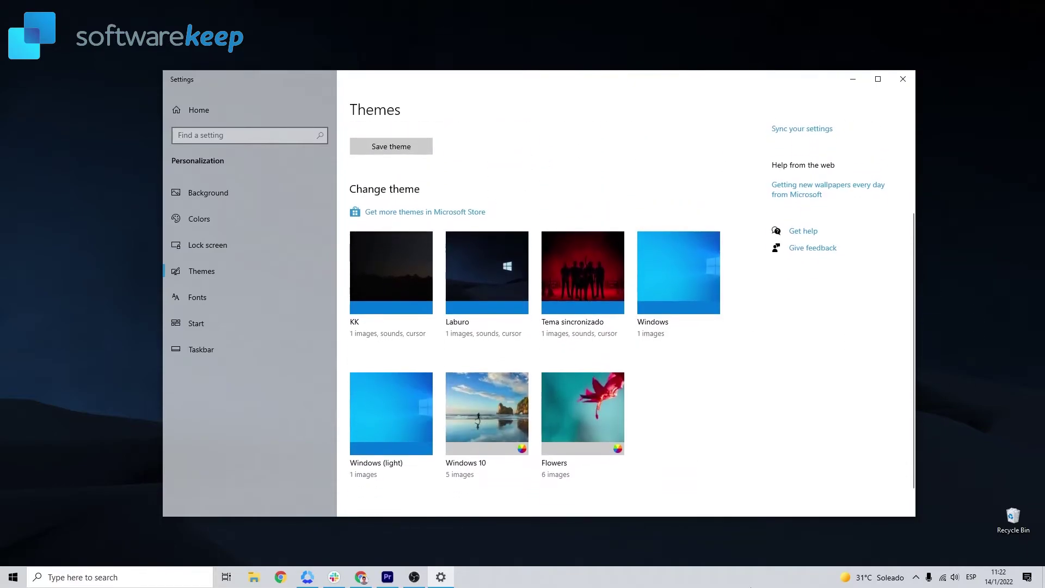
{"action": "scroll", "coordinate": [646, 396], "scroll_direction": "up", "scroll_amount": 6}
{"action": "scroll", "coordinate": [692, 328], "scroll_direction": "down", "scroll_amount": 6}
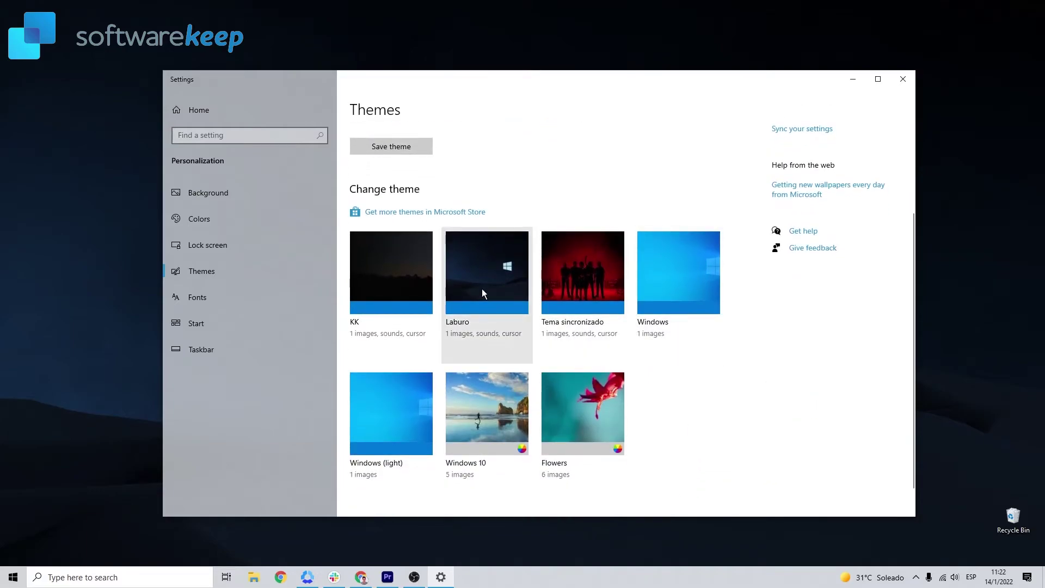
{"action": "scroll", "coordinate": [800, 341], "scroll_direction": "up", "scroll_amount": 4}
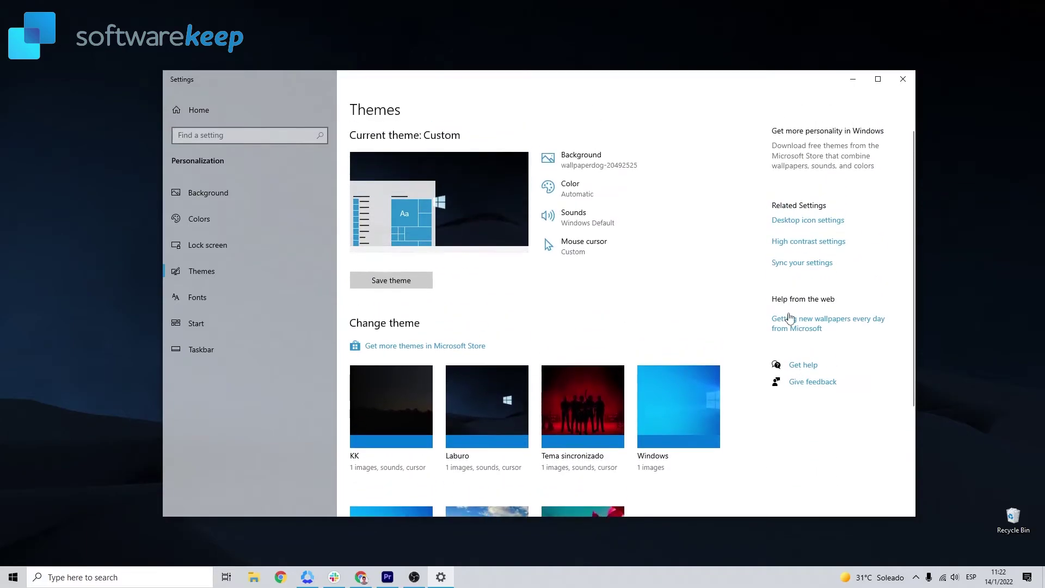
{"action": "left_click", "coordinate": [219, 299]}
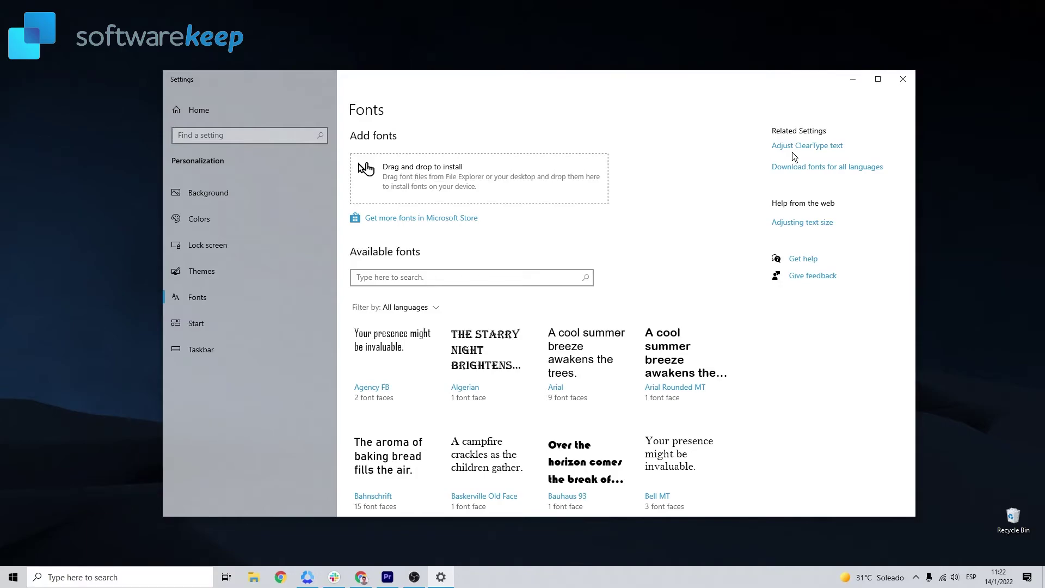
- Go to the Start settings page in the Personalization sidebar
{"action": "left_click", "coordinate": [239, 327]}
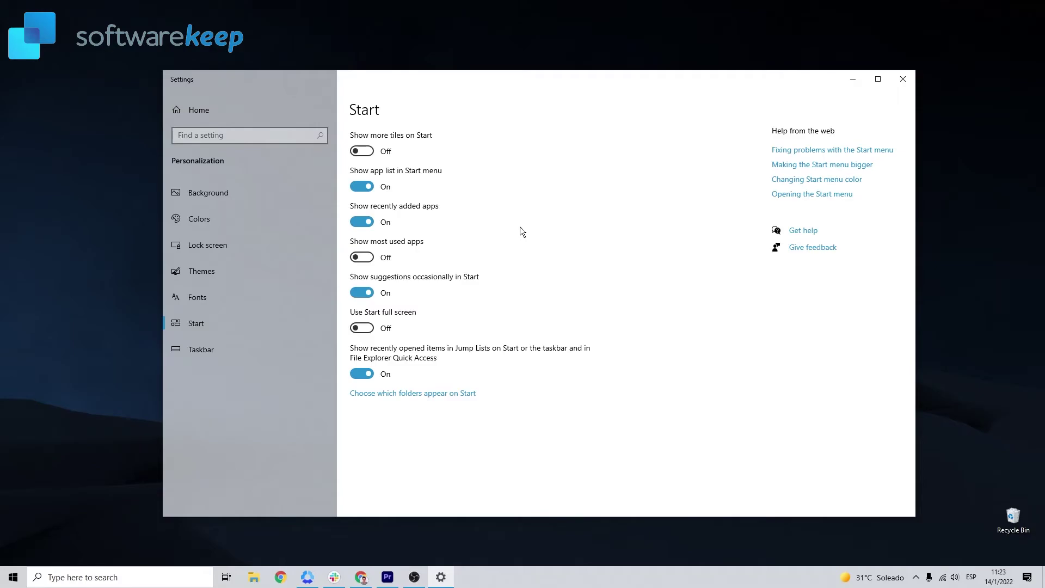
- On the Taskbar page, turn auto-hide in desktop mode on, then back off
{"action": "left_click", "coordinate": [214, 349]}
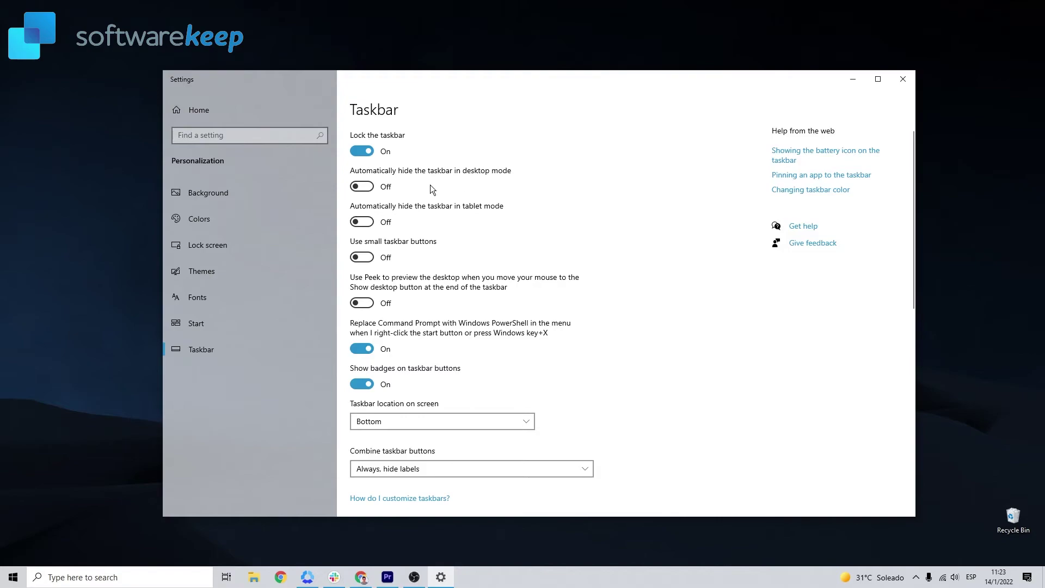
{"action": "left_click", "coordinate": [363, 188]}
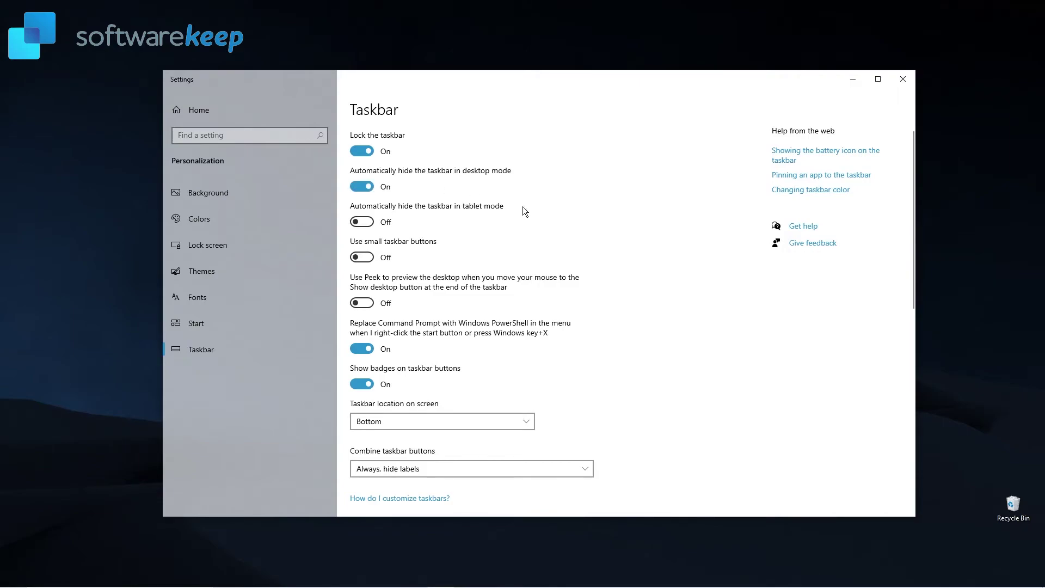
{"action": "left_click", "coordinate": [370, 187]}
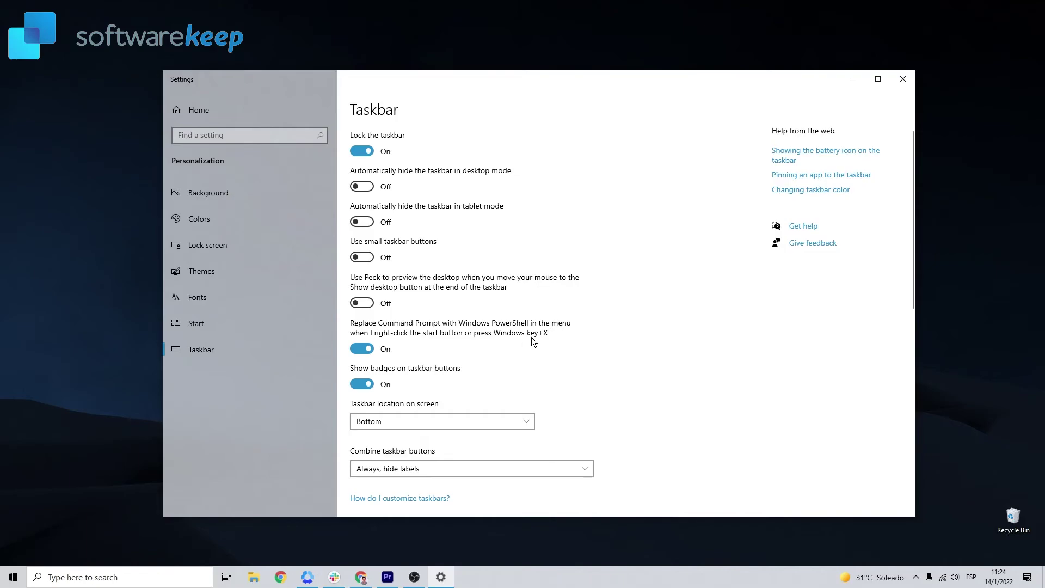
{"action": "scroll", "coordinate": [553, 341], "scroll_direction": "down", "scroll_amount": 4}
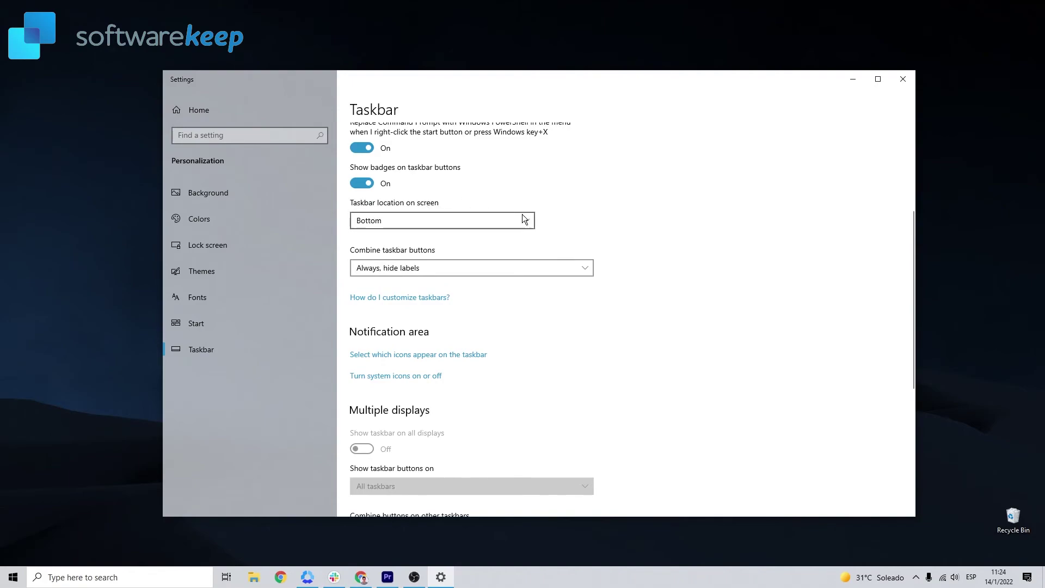
{"action": "left_click", "coordinate": [413, 220]}
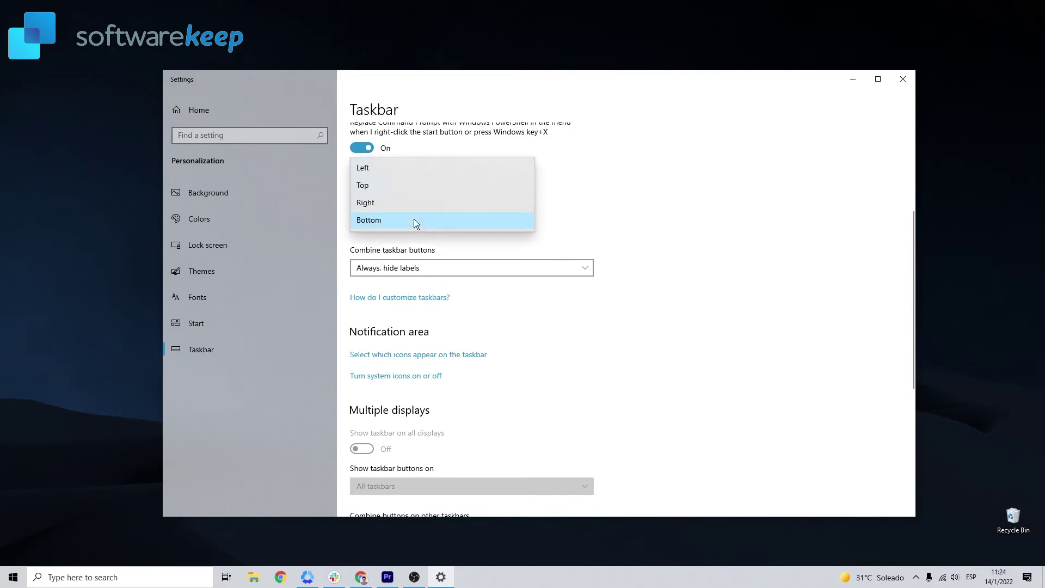
{"action": "left_click", "coordinate": [411, 204]}
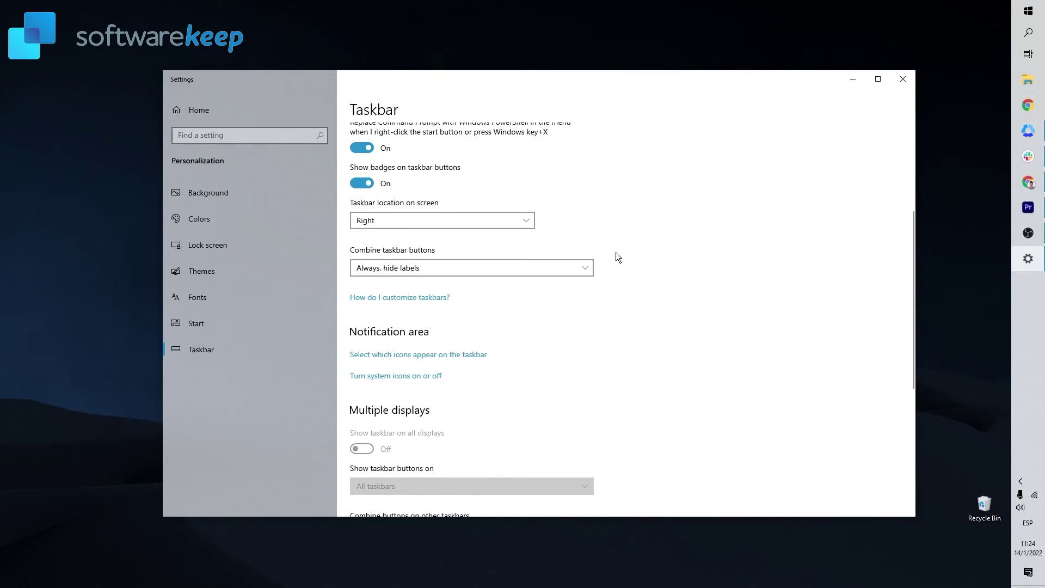
{"action": "left_click", "coordinate": [452, 219]}
{"action": "left_click", "coordinate": [406, 207]}
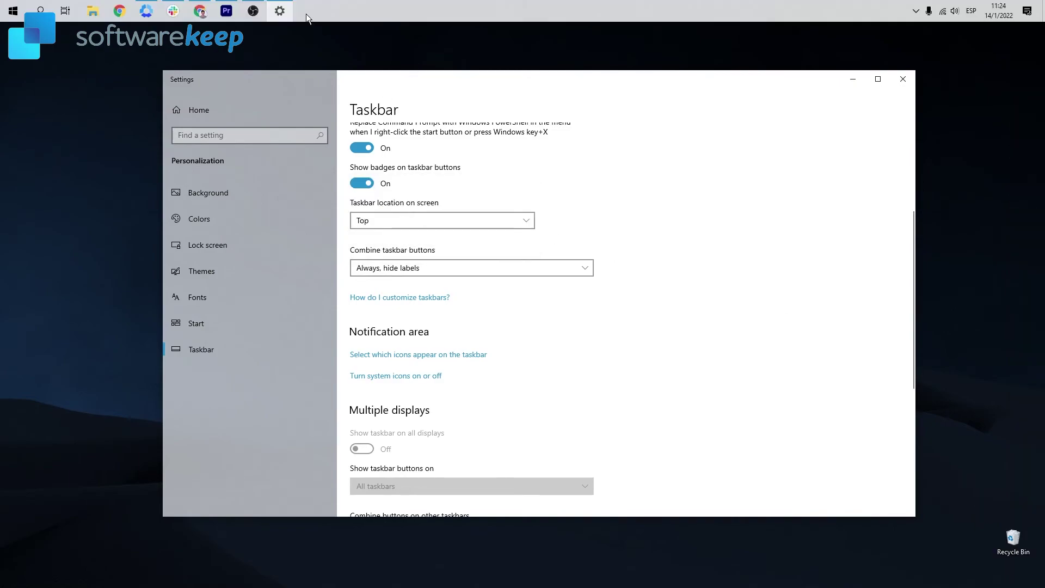
{"action": "left_click", "coordinate": [416, 220]}
{"action": "left_click", "coordinate": [390, 206]}
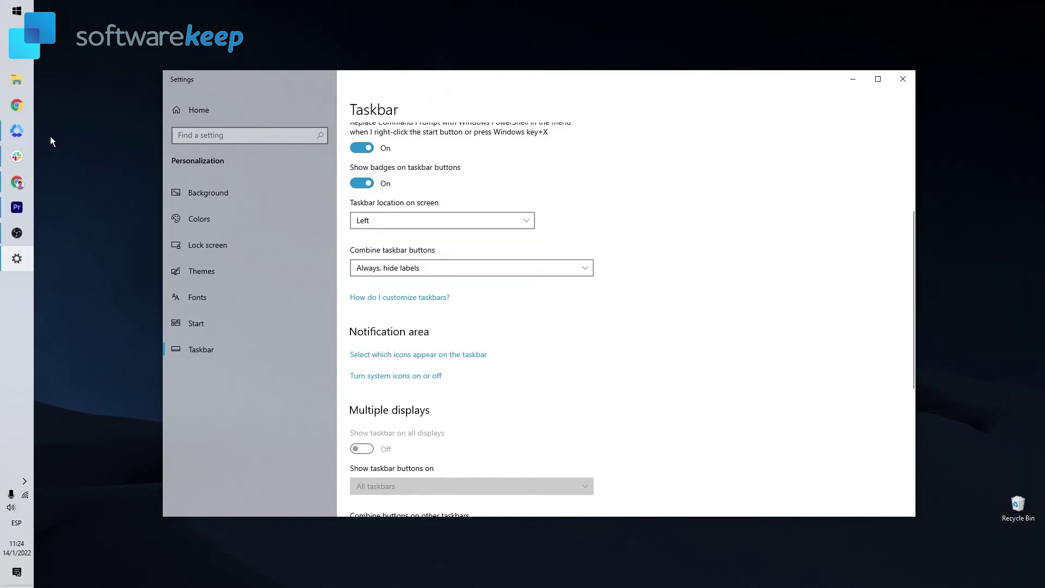
{"action": "left_click", "coordinate": [426, 221]}
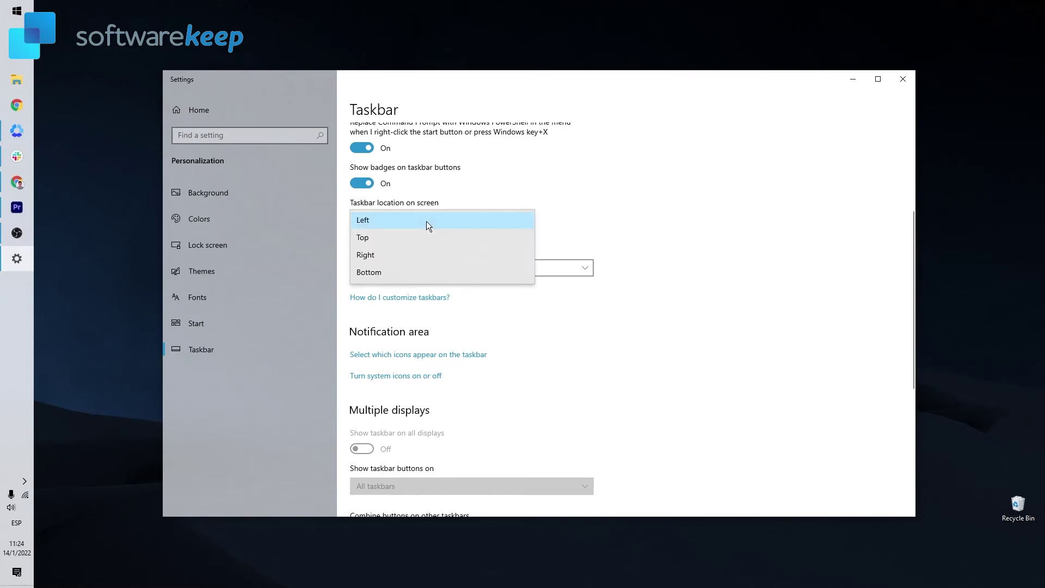
{"action": "left_click", "coordinate": [398, 270]}
{"action": "scroll", "coordinate": [701, 287], "scroll_direction": "down", "scroll_amount": 5}
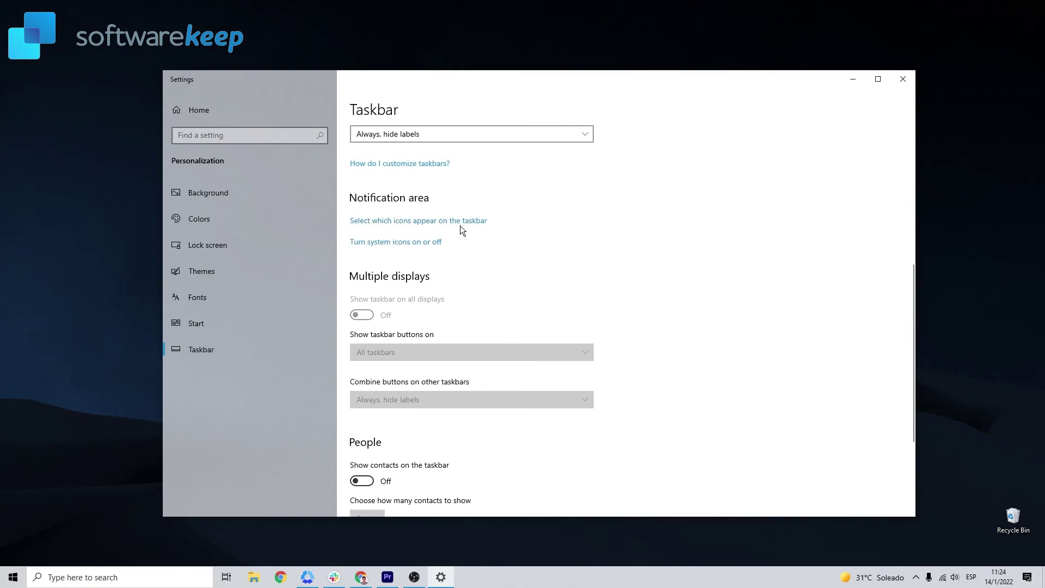
- Turn on Show contacts on the taskbar with 3 contacts, then preview and close the People panel
{"action": "scroll", "coordinate": [642, 283], "scroll_direction": "down", "scroll_amount": 3}
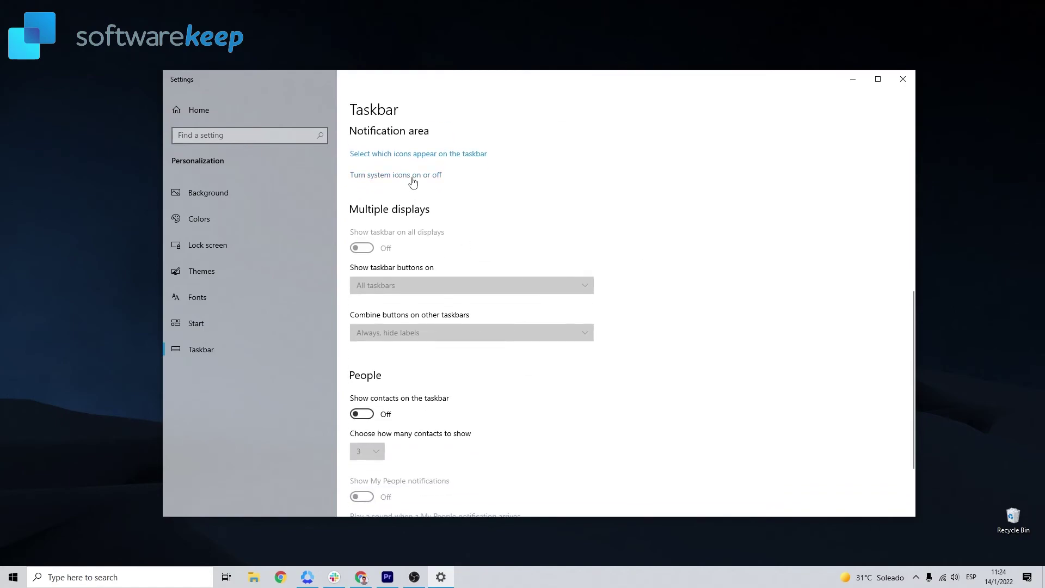
{"action": "scroll", "coordinate": [641, 226], "scroll_direction": "down", "scroll_amount": 3}
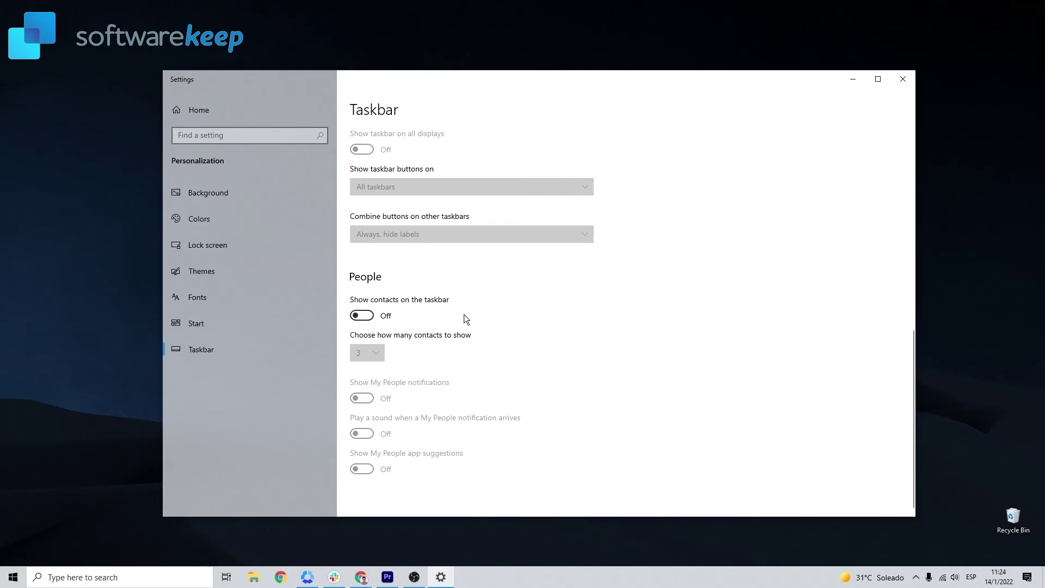
{"action": "left_click", "coordinate": [364, 318]}
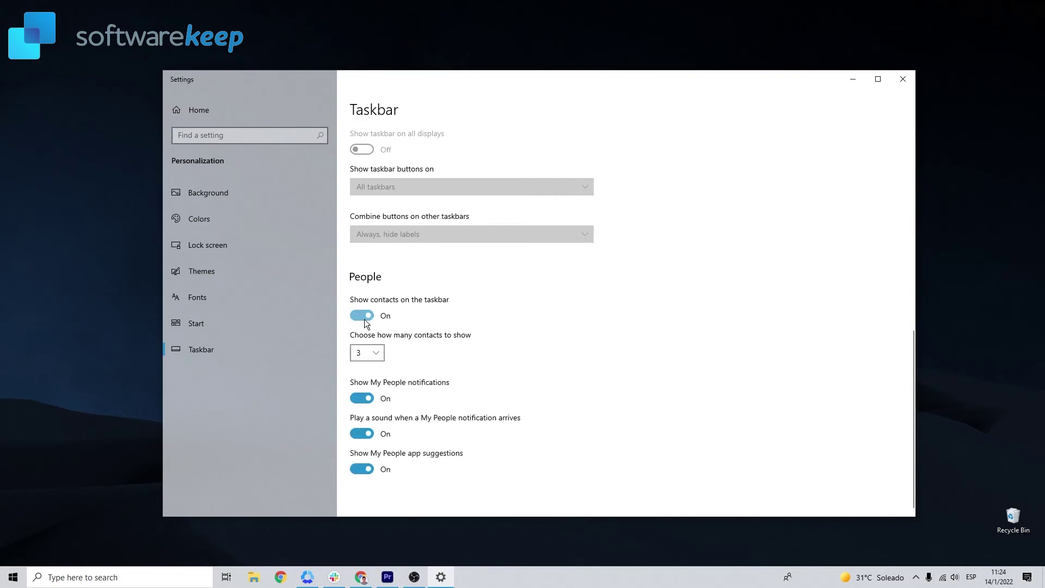
{"action": "left_click", "coordinate": [367, 356]}
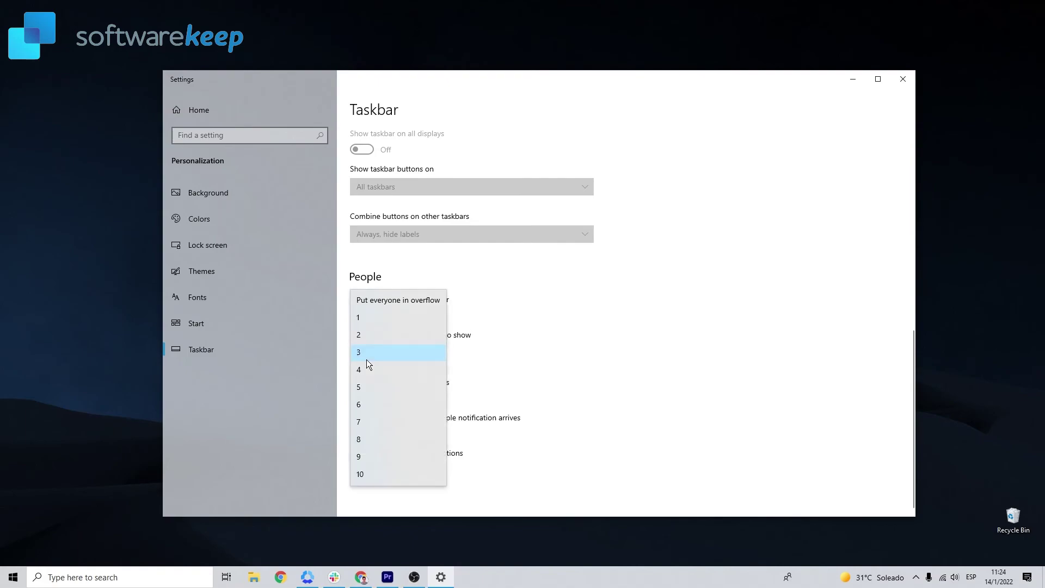
{"action": "left_click", "coordinate": [437, 351]}
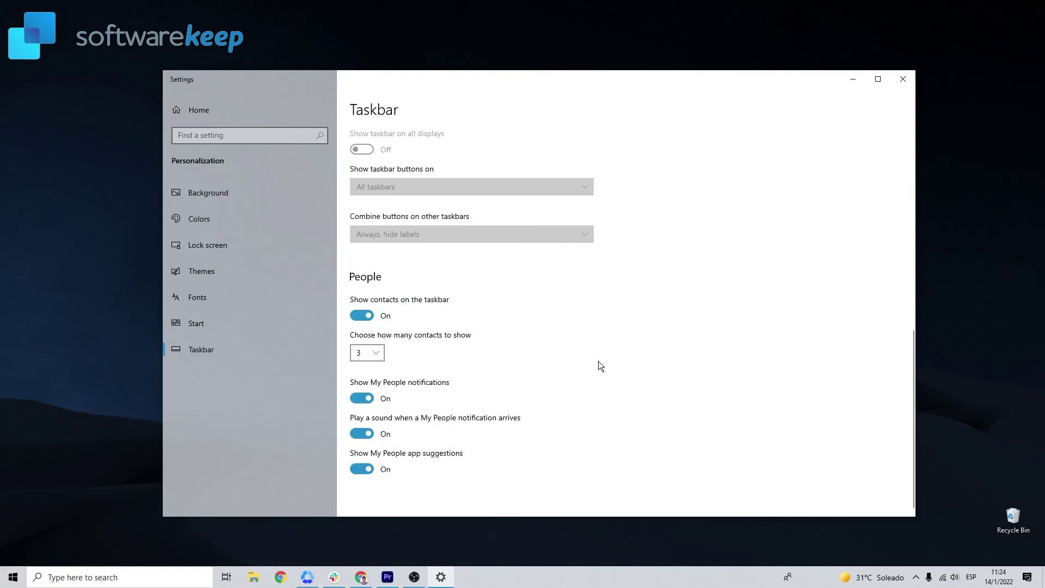
{"action": "left_click", "coordinate": [792, 583]}
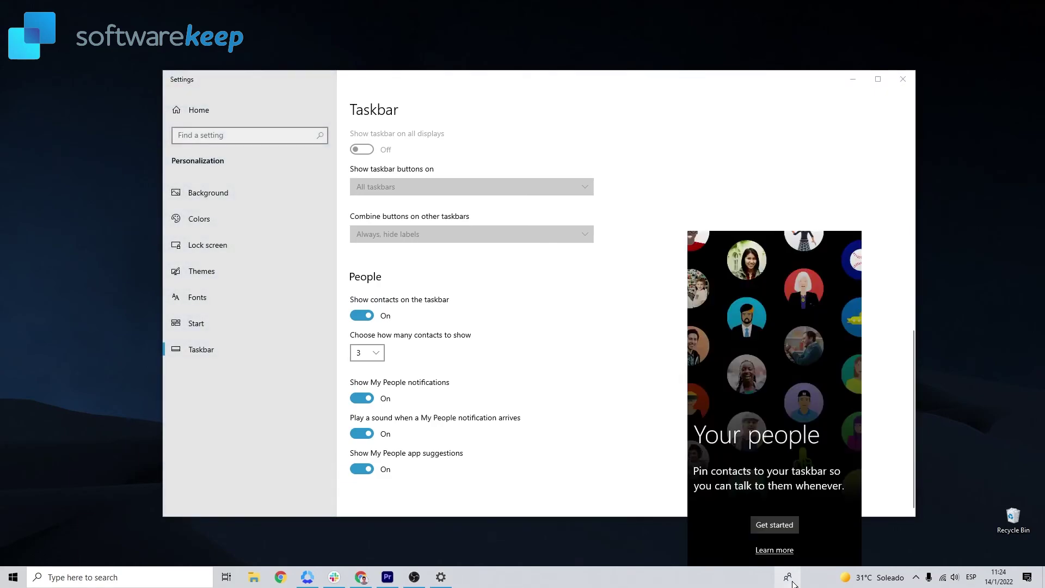
{"action": "left_click", "coordinate": [598, 360]}
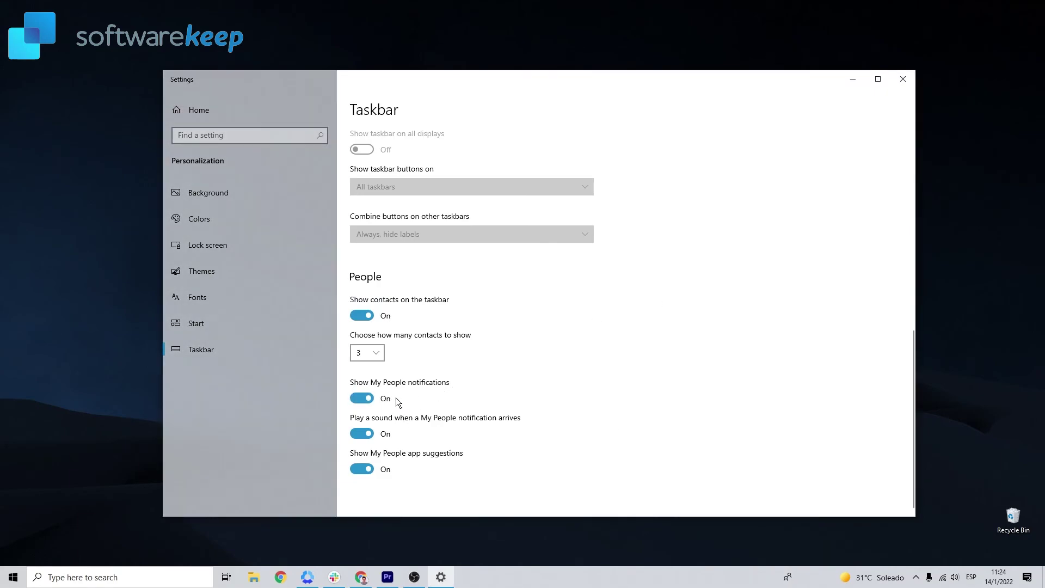